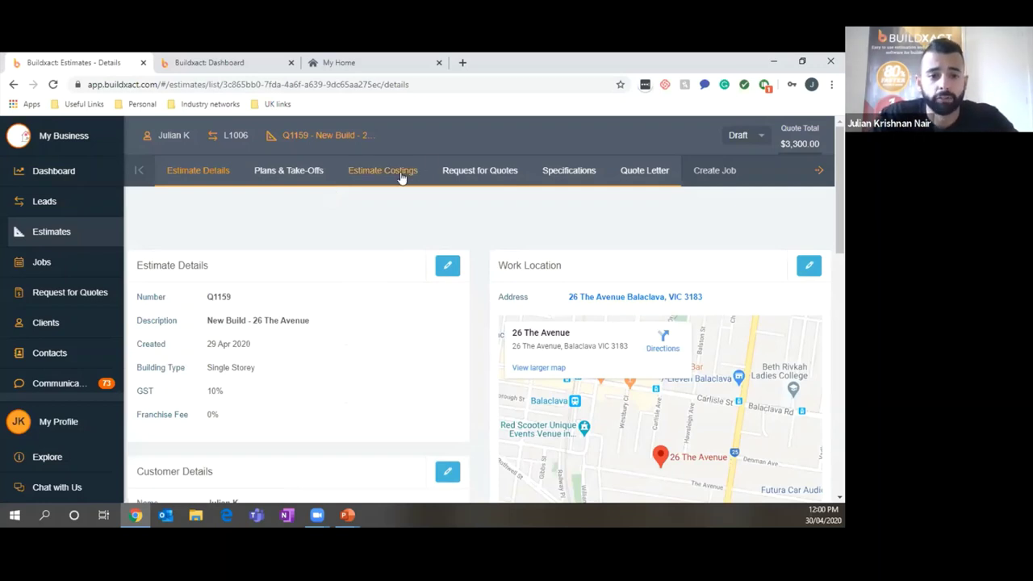
Open the Brickwork category in the estimate costings and review the ingredients of the Bricks Supply and Install recipe
{"action": "left_click", "coordinate": [267, 181]}
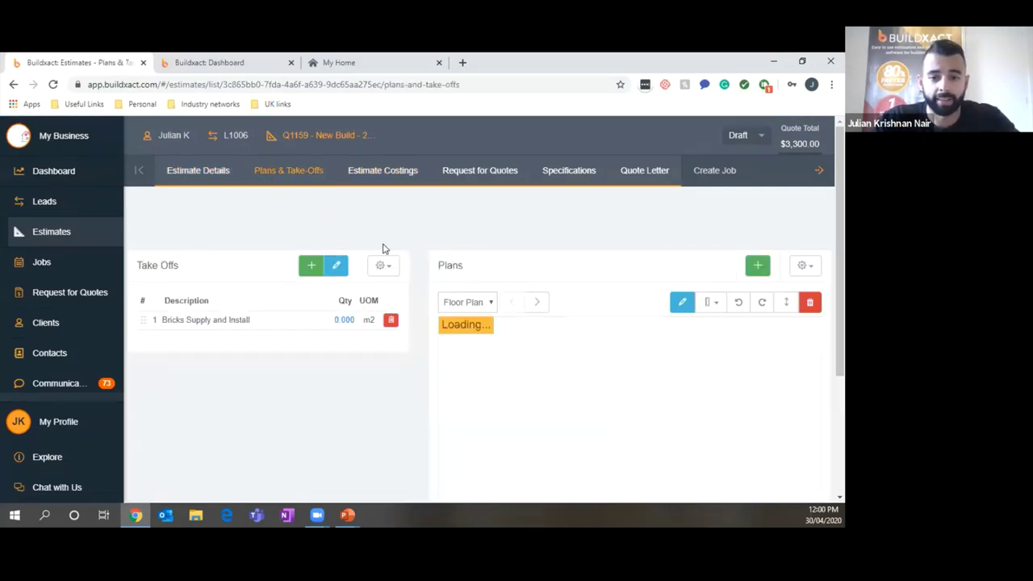
{"action": "left_click", "coordinate": [383, 179]}
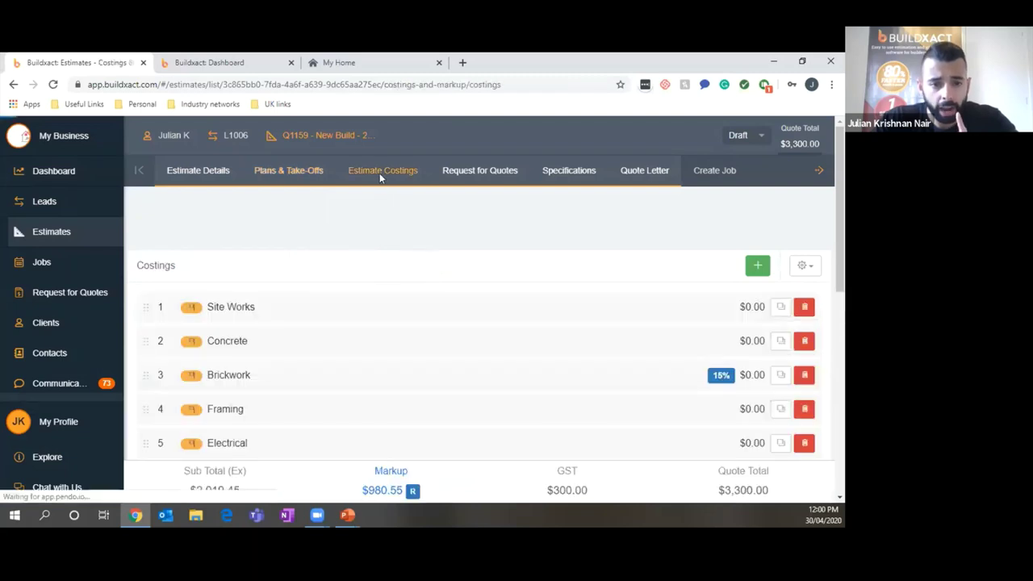
{"action": "scroll", "coordinate": [379, 266], "scroll_direction": "down", "scroll_amount": 1}
{"action": "scroll", "coordinate": [402, 271], "scroll_direction": "up", "scroll_amount": 1}
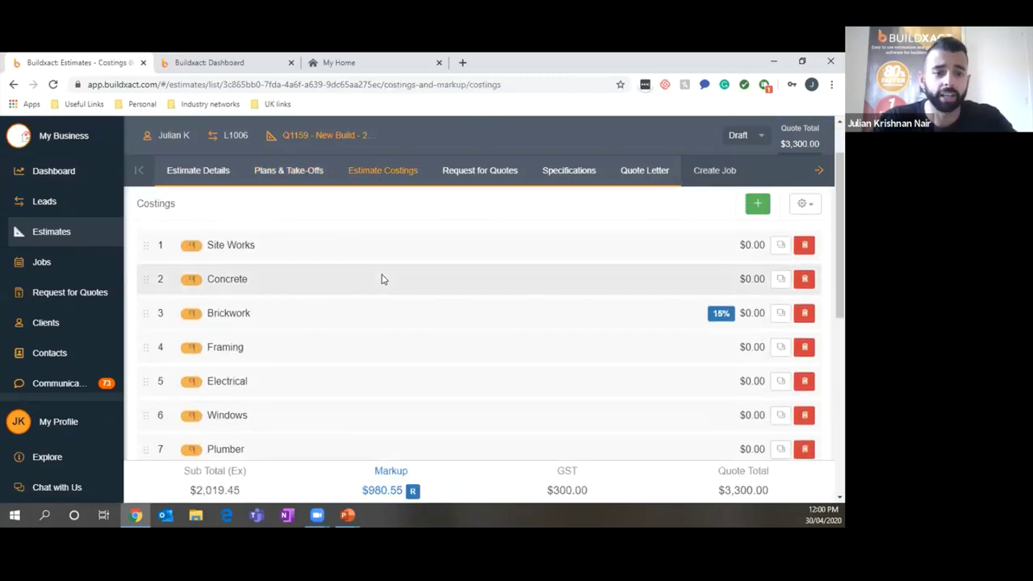
{"action": "left_click", "coordinate": [320, 314]}
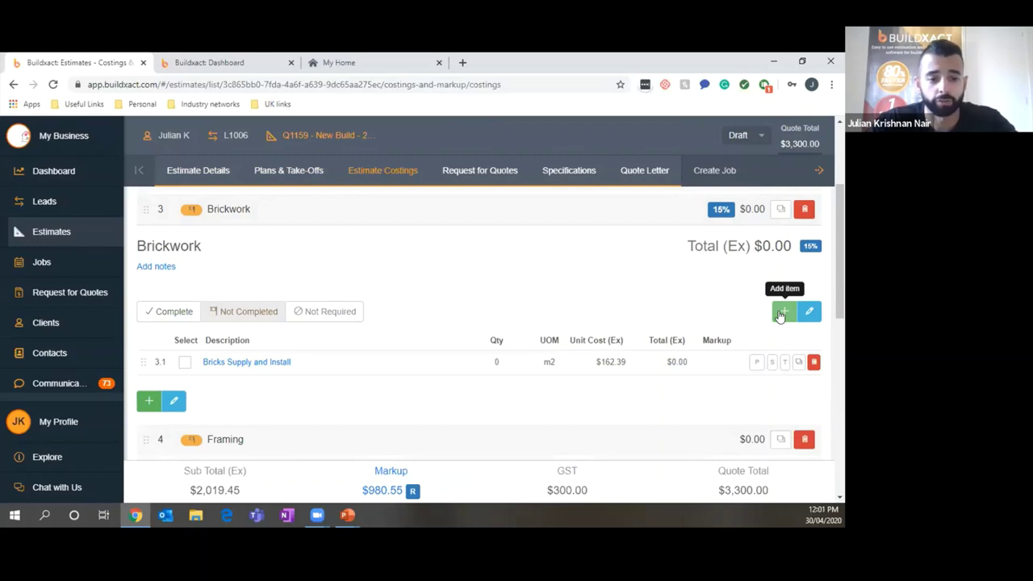
{"action": "left_click", "coordinate": [252, 365]}
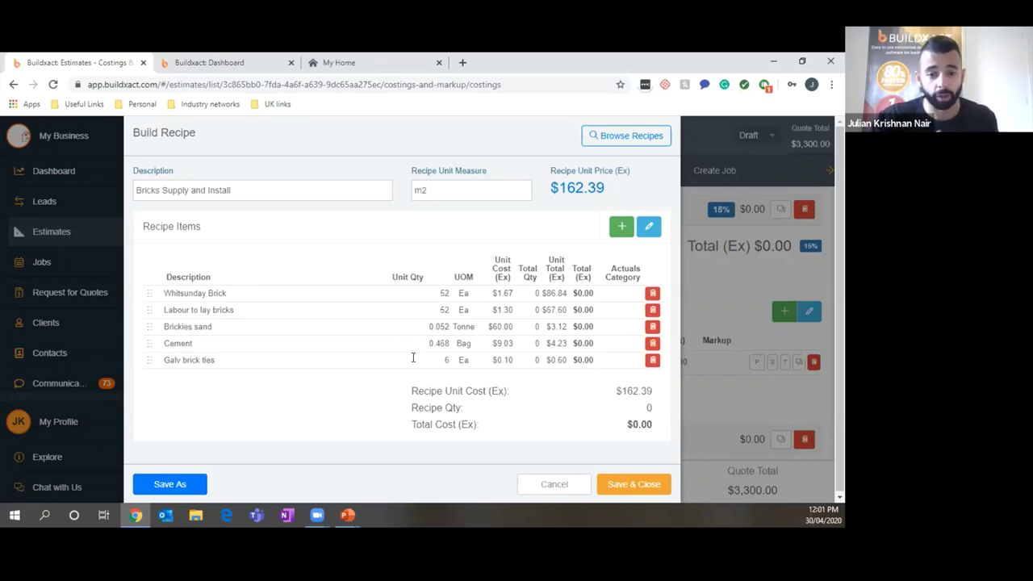
{"action": "left_click", "coordinate": [547, 483]}
Start a plan take-off for the Bricks Supply and Install quantity, using the Elevation plan and red as the drawing colour
{"action": "left_click", "coordinate": [539, 362]}
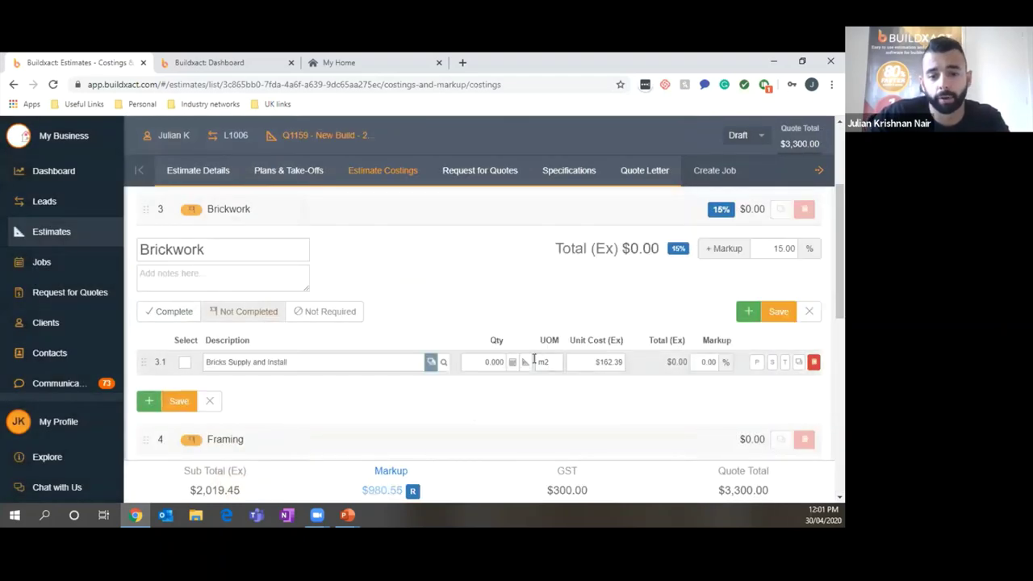
{"action": "left_click", "coordinate": [525, 362]}
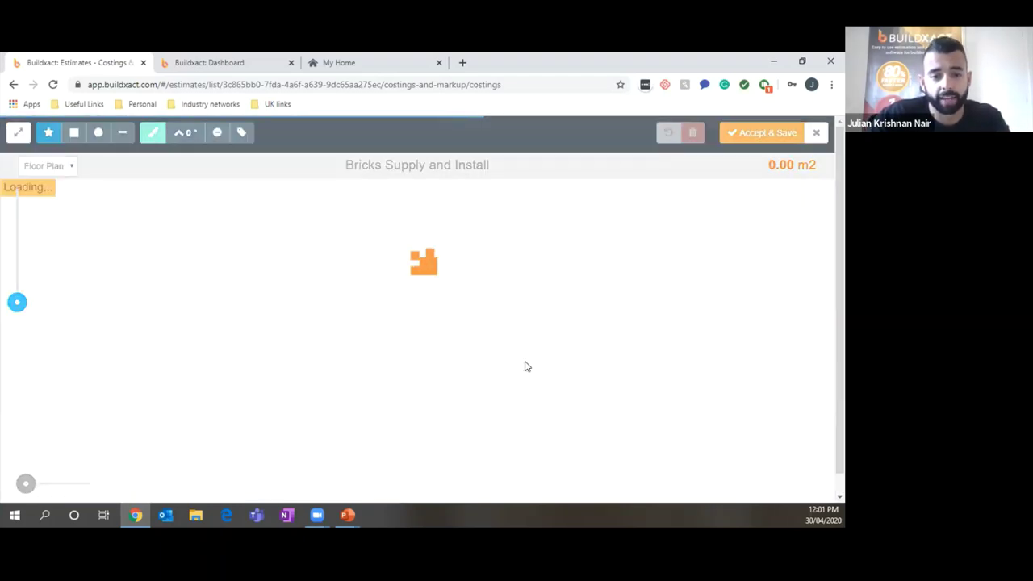
{"action": "left_click", "coordinate": [47, 168]}
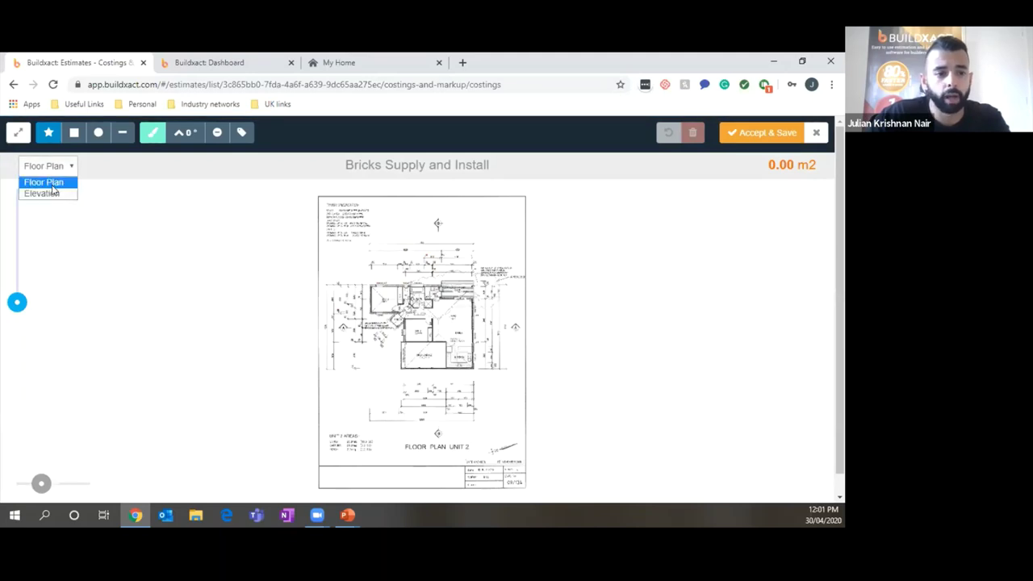
{"action": "left_click", "coordinate": [50, 189]}
{"action": "left_click", "coordinate": [153, 132]}
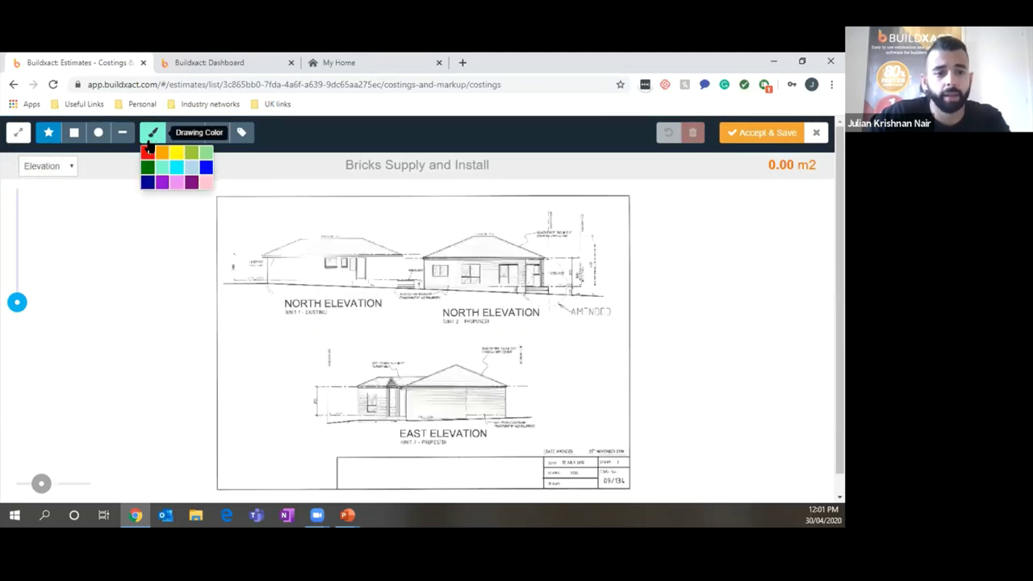
{"action": "left_click", "coordinate": [149, 160]}
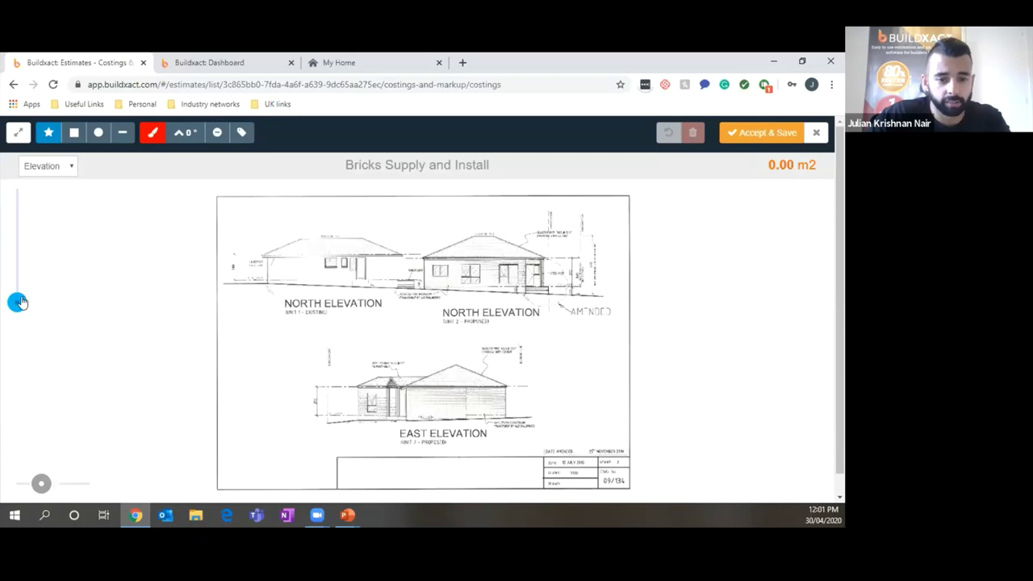
Trace the wall of the Unit 1 existing north elevation as a closed area of about 33.8 m2
{"action": "left_click_drag", "start_coordinate": [18, 303], "coordinate": [21, 274]}
{"action": "left_click_drag", "start_coordinate": [224, 309], "coordinate": [477, 492]}
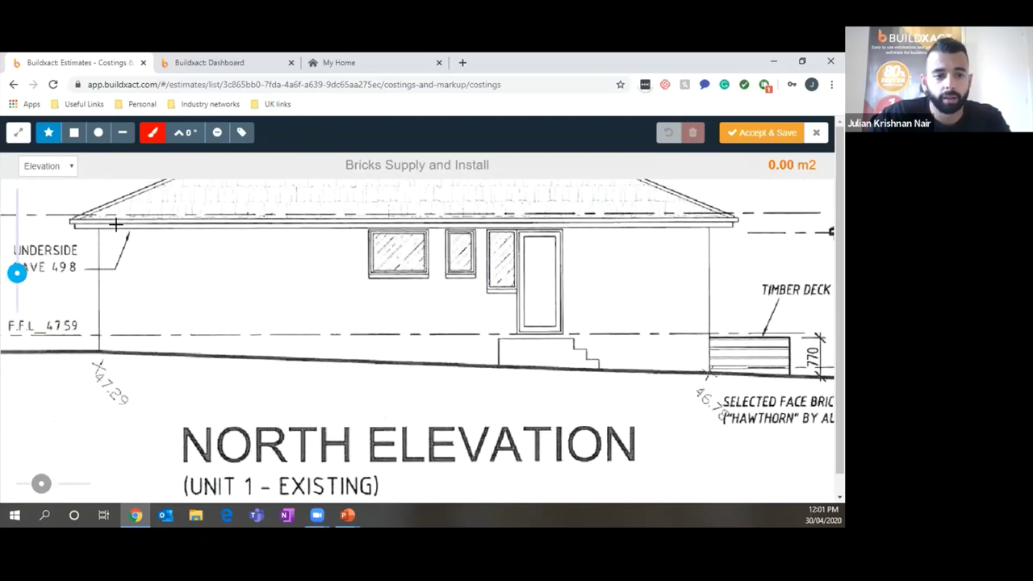
{"action": "left_click", "coordinate": [128, 237]}
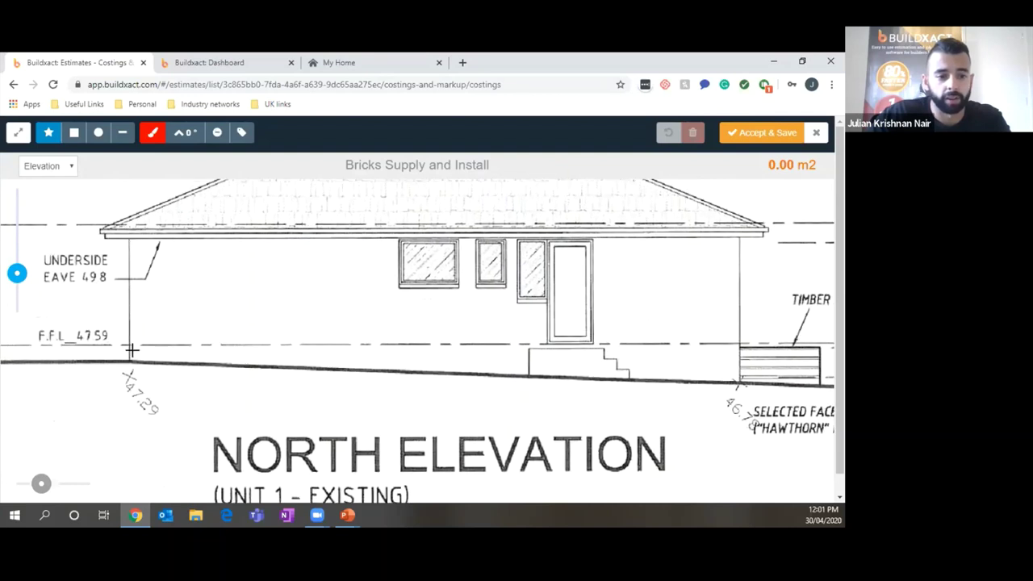
{"action": "left_click", "coordinate": [129, 359]}
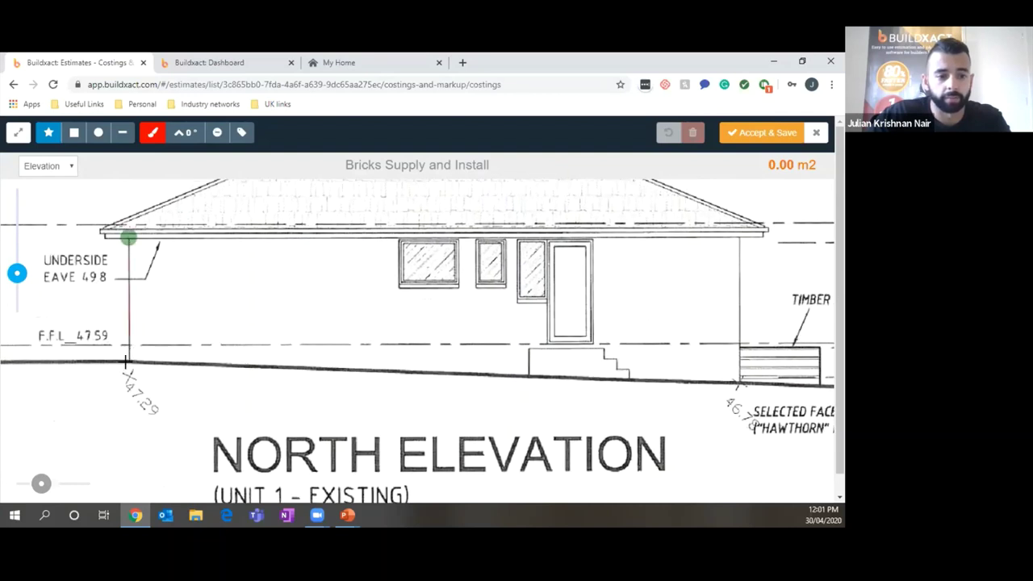
{"action": "left_click", "coordinate": [740, 383]}
{"action": "left_click", "coordinate": [740, 236]}
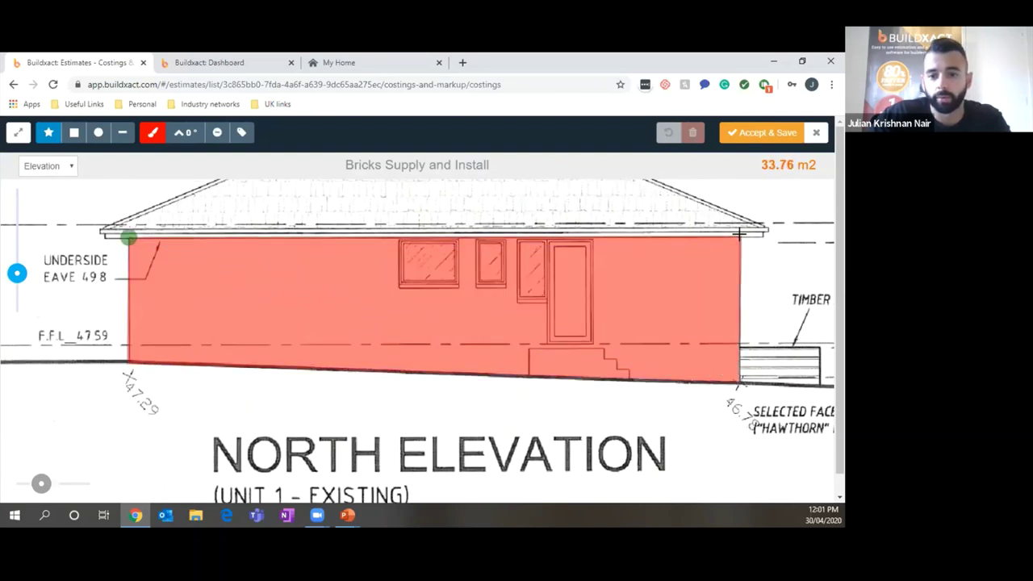
{"action": "left_click", "coordinate": [128, 236]}
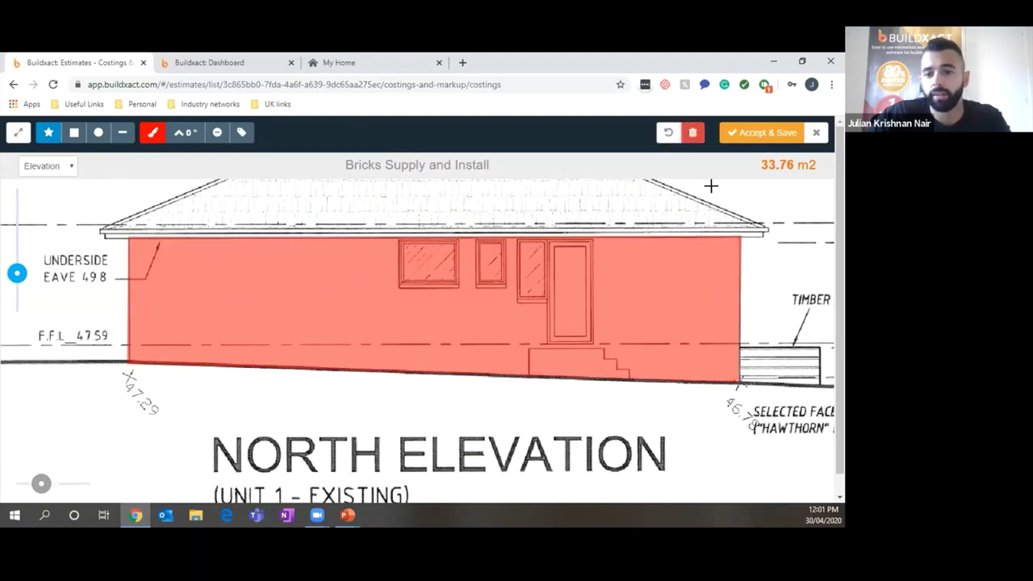
Deduct the three windows and the door from the wall area with negative rectangles, and save the take-off
{"action": "left_click", "coordinate": [75, 133]}
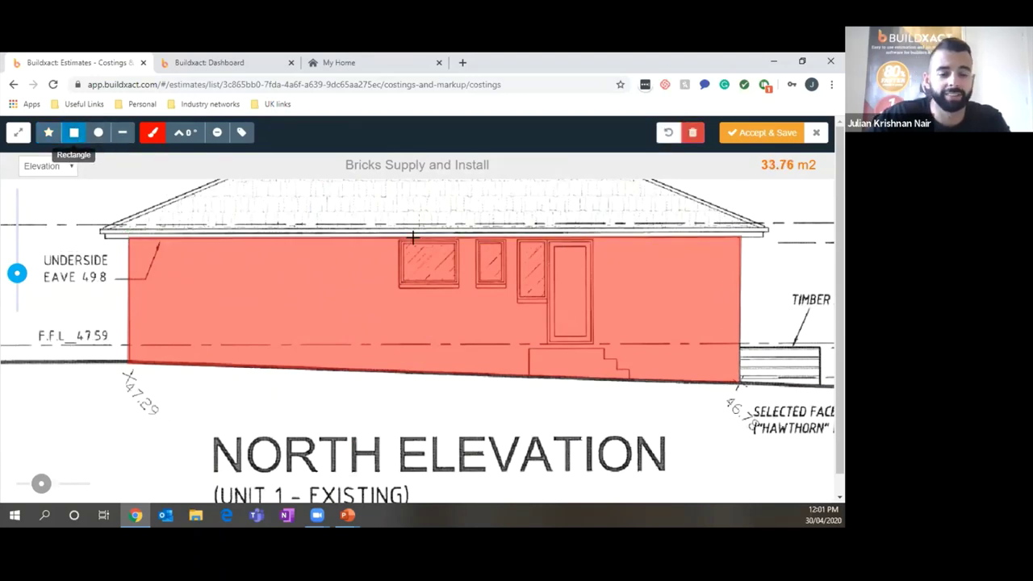
{"action": "left_click", "coordinate": [217, 132]}
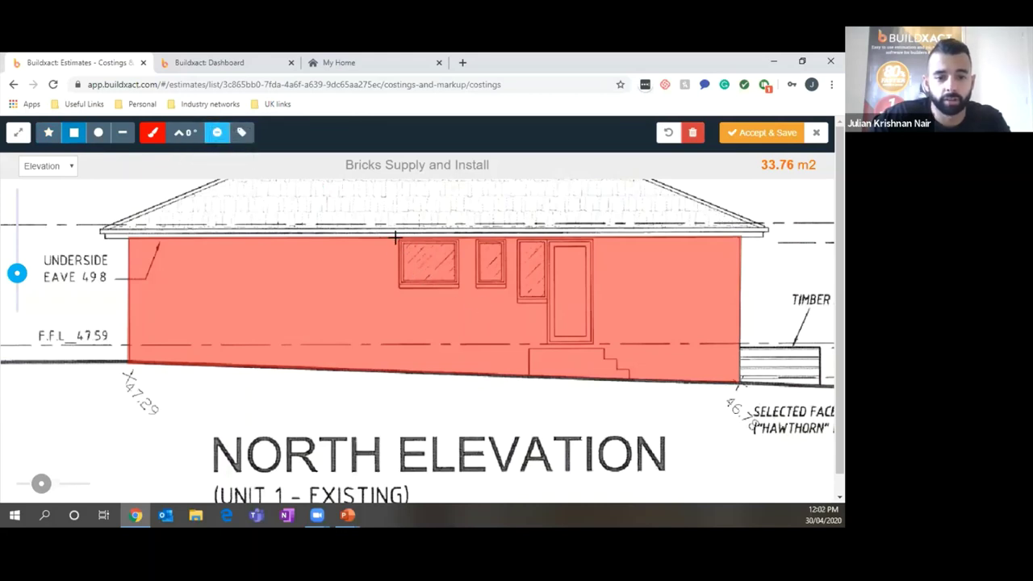
{"action": "left_click_drag", "start_coordinate": [399, 238], "coordinate": [460, 288]}
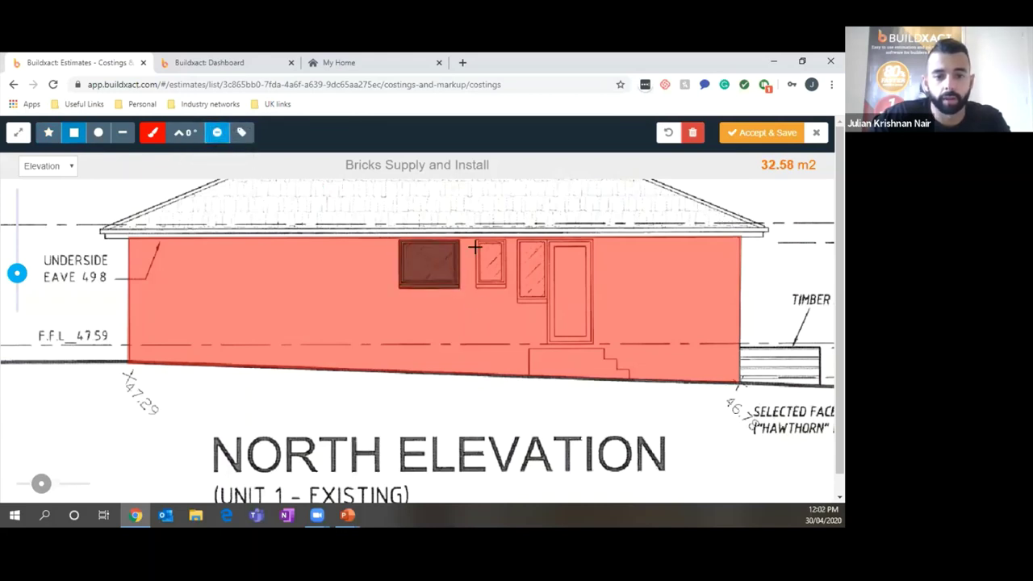
{"action": "left_click_drag", "start_coordinate": [476, 238], "coordinate": [506, 288]}
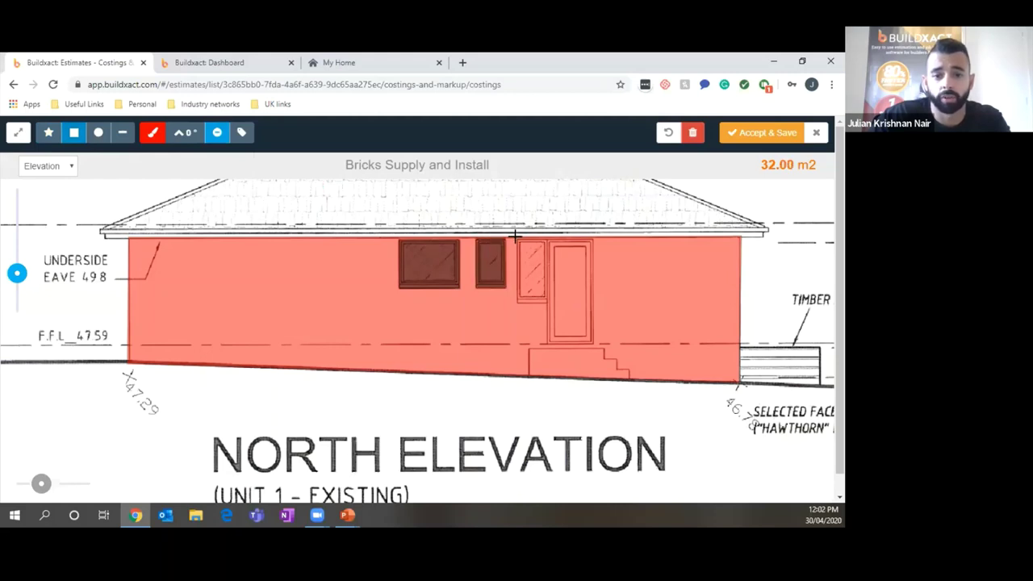
{"action": "left_click_drag", "start_coordinate": [515, 237], "coordinate": [547, 304]}
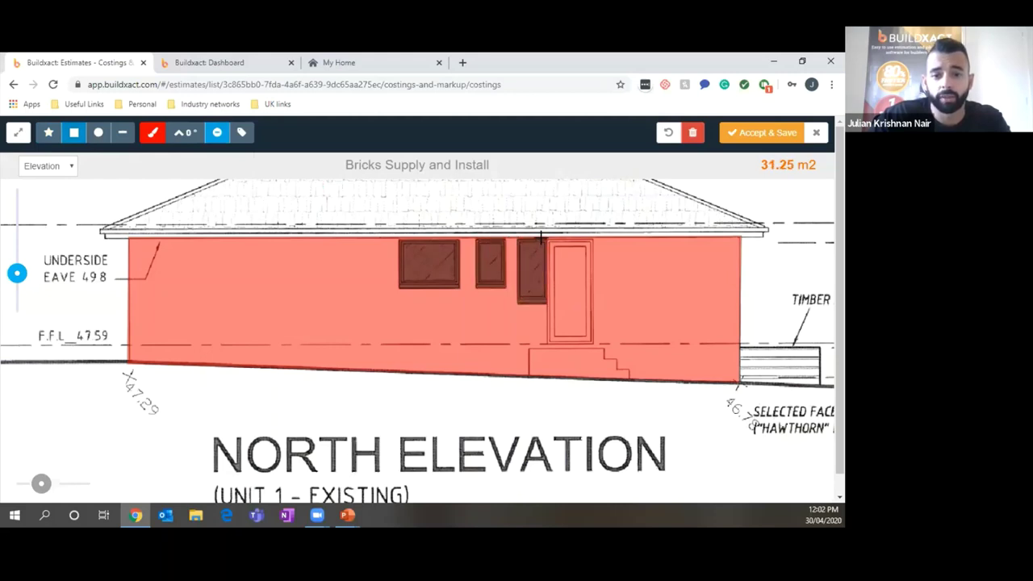
{"action": "left_click_drag", "start_coordinate": [545, 235], "coordinate": [595, 344]}
{"action": "left_click", "coordinate": [737, 139]}
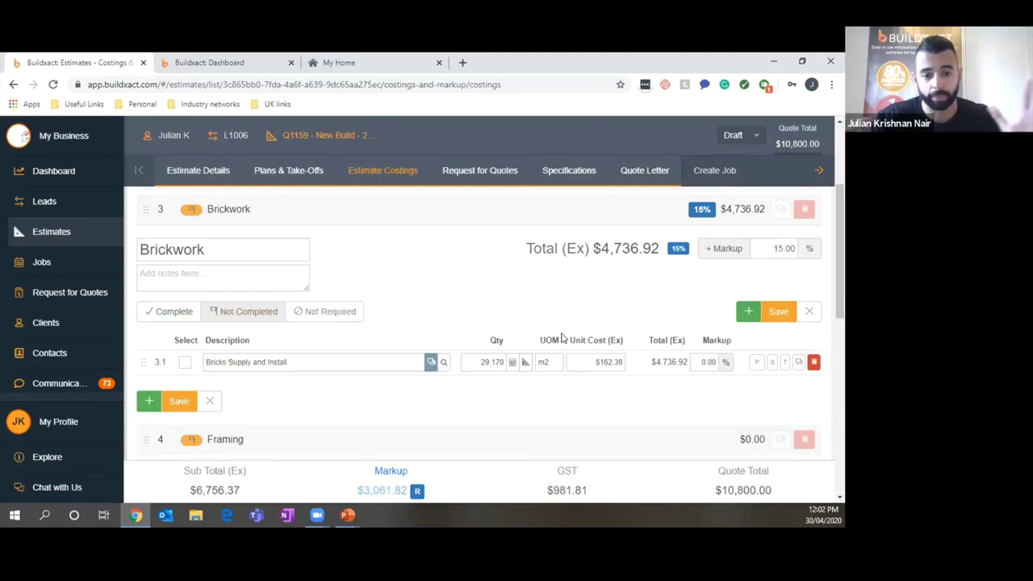
Mark the Brickwork category as complete
{"action": "scroll", "coordinate": [595, 342], "scroll_direction": "down", "scroll_amount": 1}
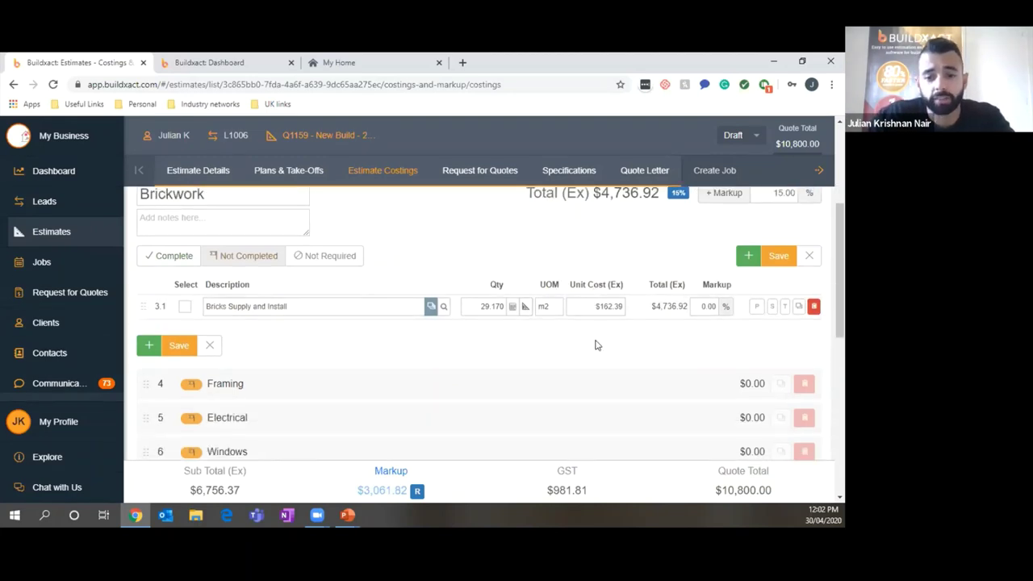
{"action": "scroll", "coordinate": [702, 304], "scroll_direction": "up", "scroll_amount": 1}
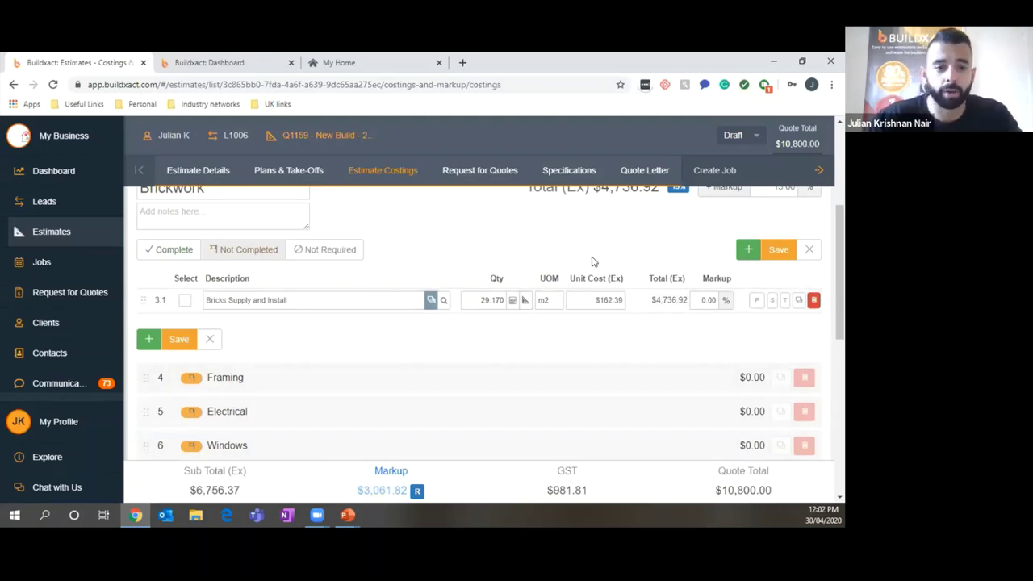
{"action": "left_click", "coordinate": [159, 251]}
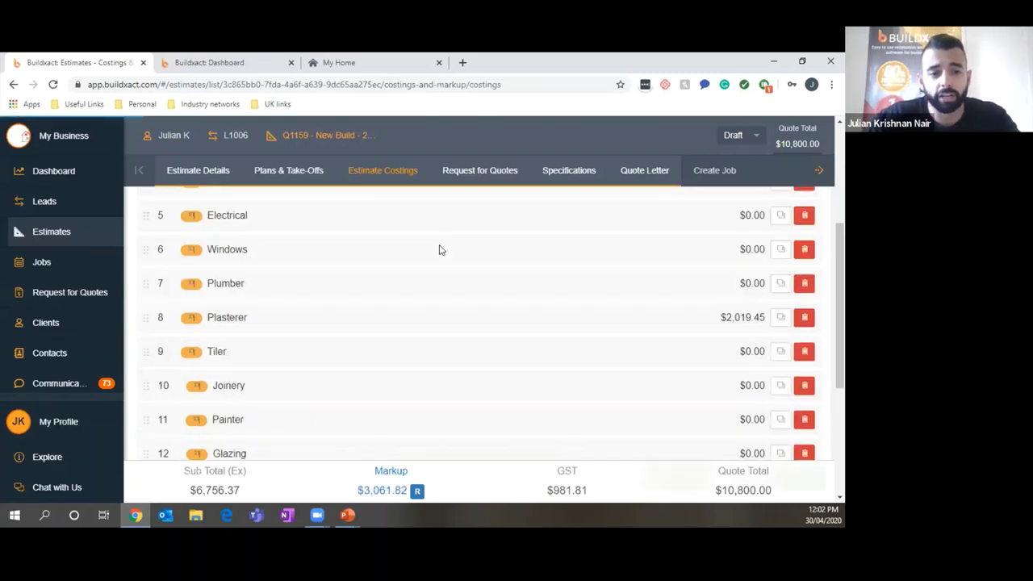
{"action": "scroll", "coordinate": [438, 249], "scroll_direction": "up", "scroll_amount": 3}
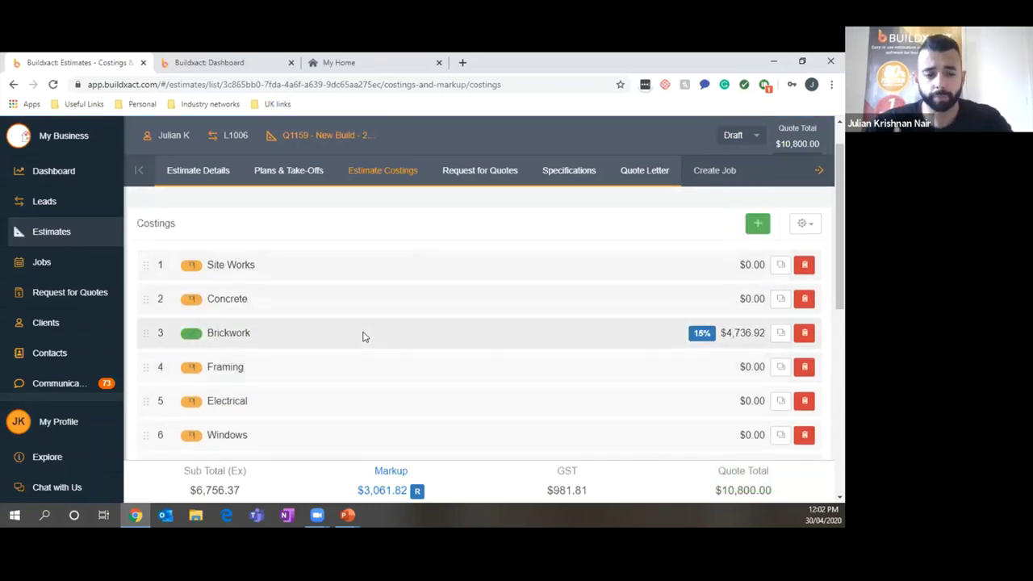
{"action": "scroll", "coordinate": [436, 256], "scroll_direction": "down", "scroll_amount": 3}
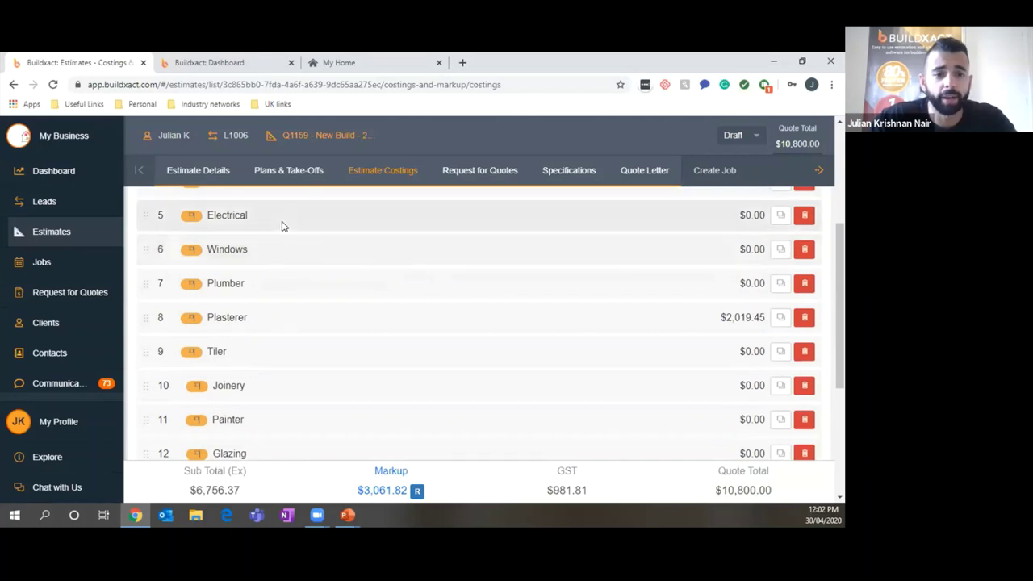
Add a new estimate item to the Framing category
{"action": "scroll", "coordinate": [282, 242], "scroll_direction": "up", "scroll_amount": 1}
{"action": "left_click", "coordinate": [282, 256]}
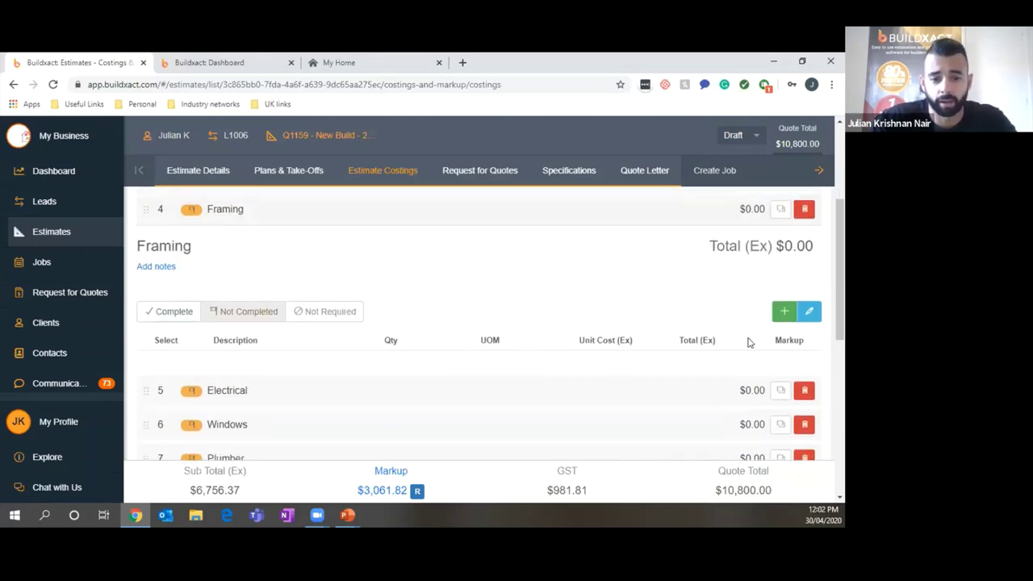
{"action": "left_click", "coordinate": [783, 312]}
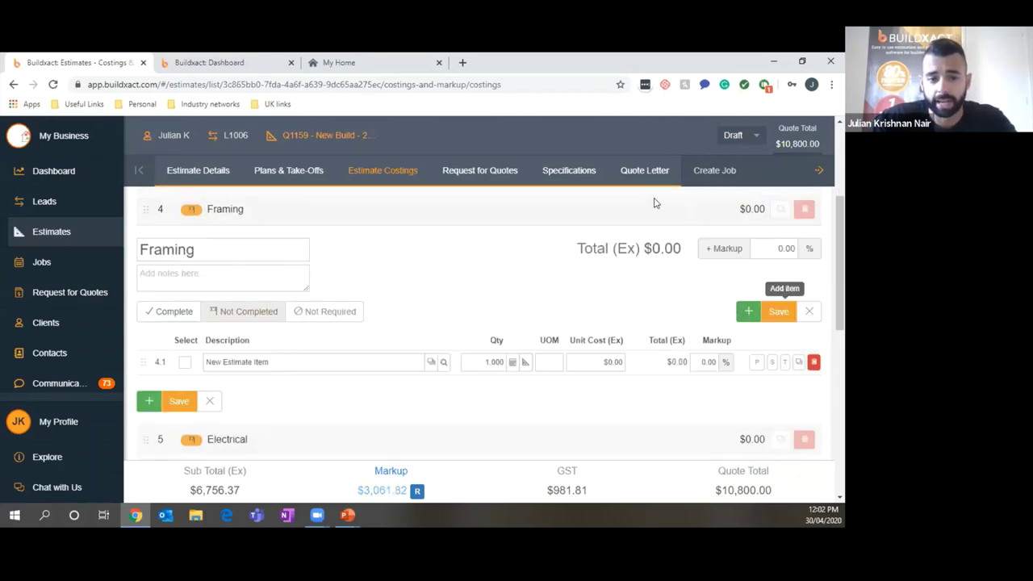
Fill the new Framing item with the Frame @ 2.7 450cc recipe from My Recipes
{"action": "left_click", "coordinate": [432, 364]}
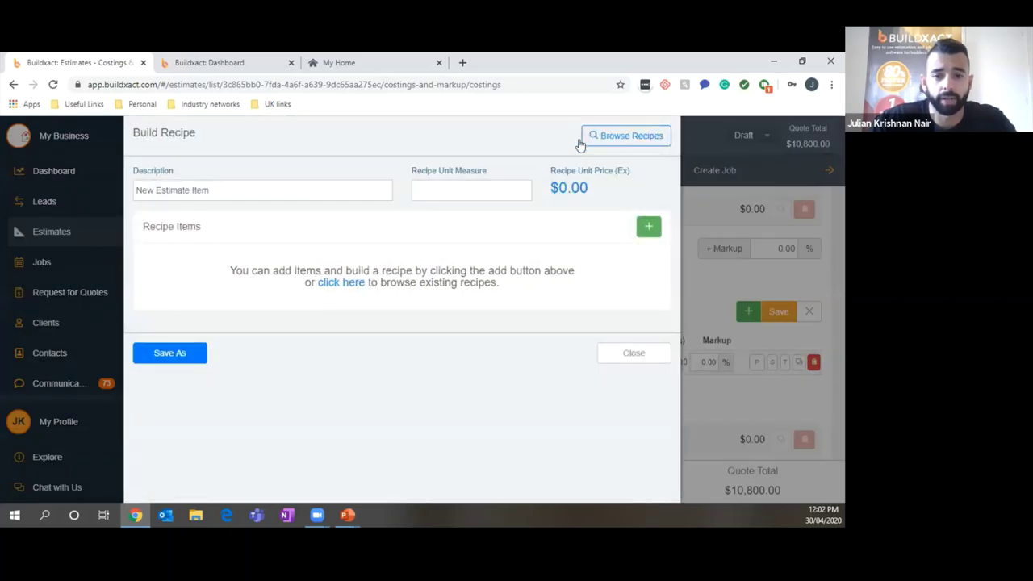
{"action": "left_click", "coordinate": [594, 137]}
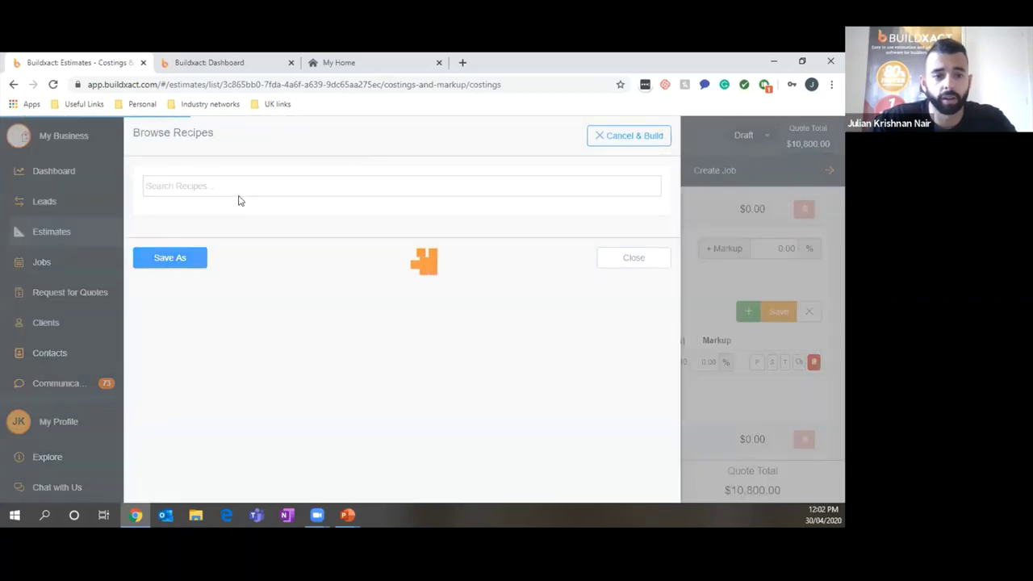
{"action": "left_click", "coordinate": [204, 217]}
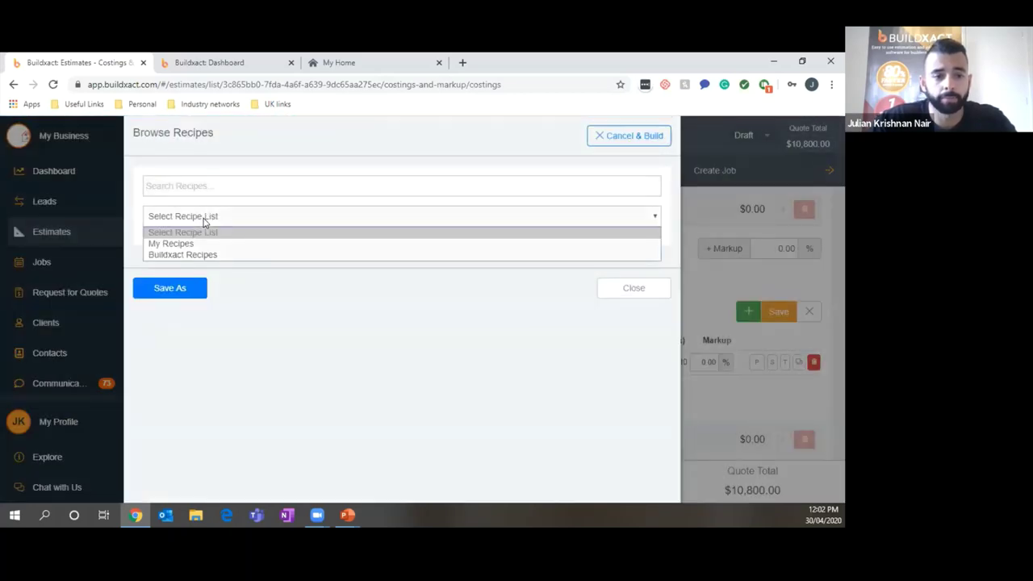
{"action": "left_click", "coordinate": [203, 242]}
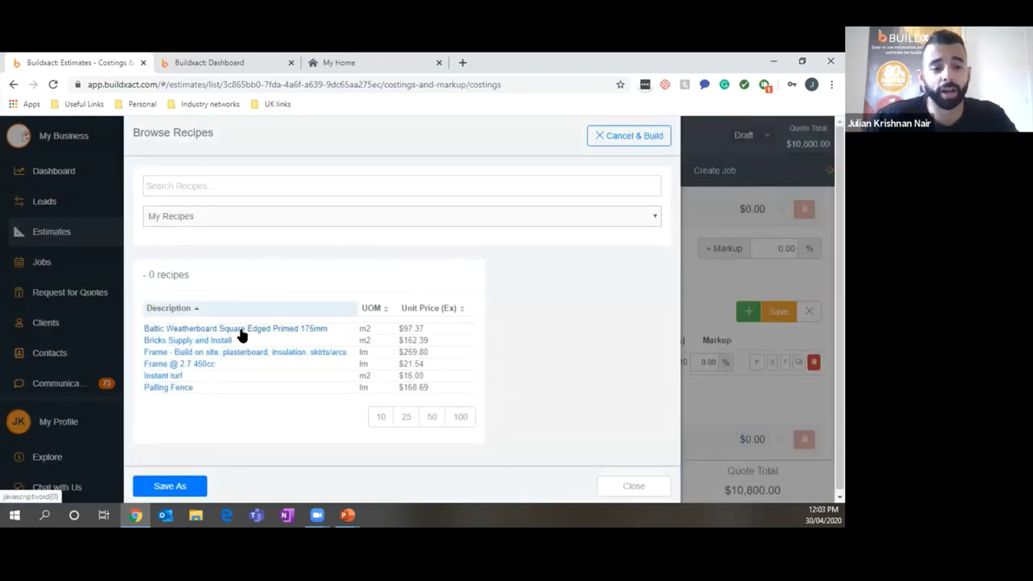
{"action": "left_click", "coordinate": [199, 365]}
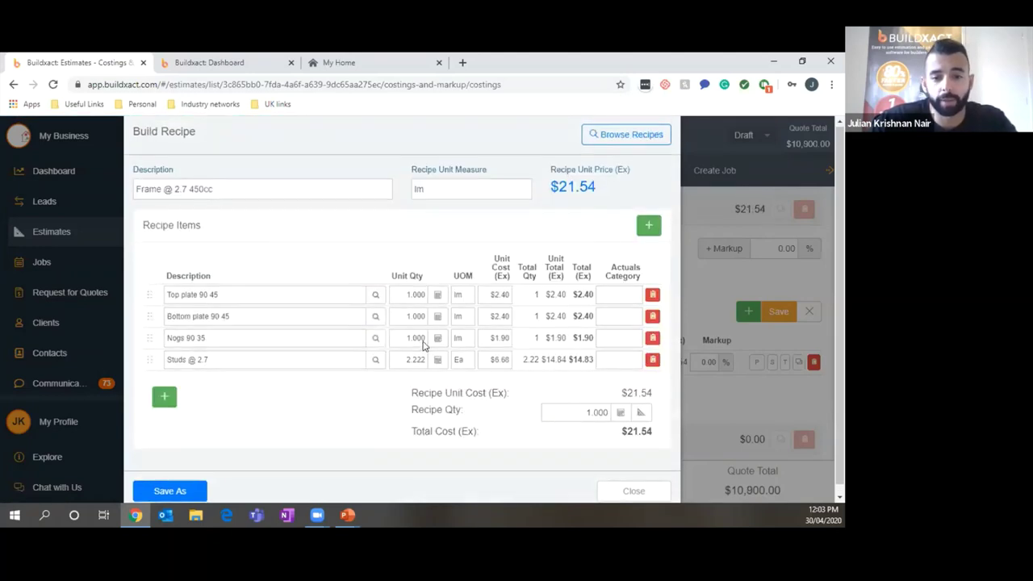
{"action": "scroll", "coordinate": [565, 436], "scroll_direction": "down", "scroll_amount": 1}
{"action": "left_click", "coordinate": [636, 483]}
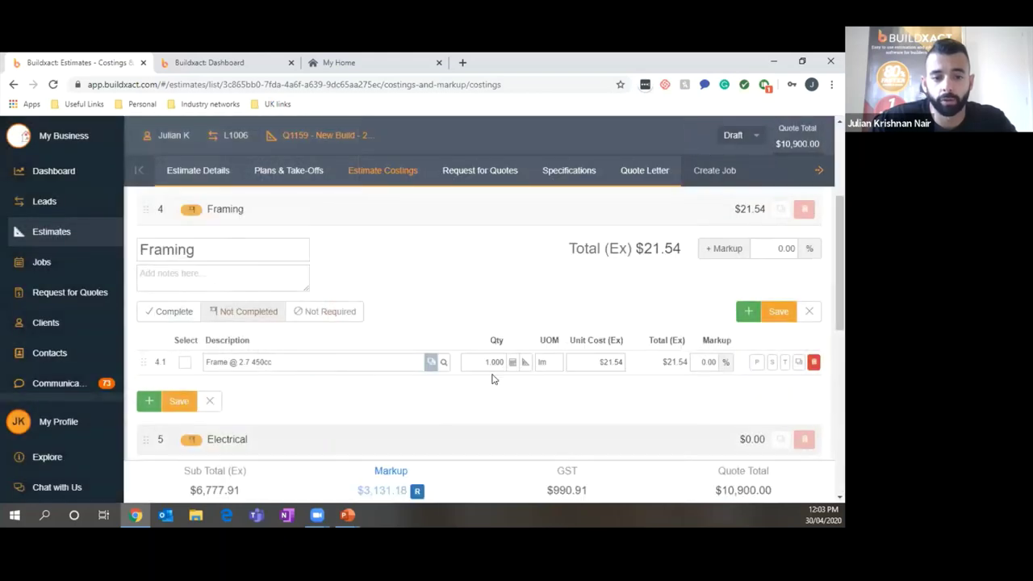
Open the Frame @ 2.7 450cc item's take-off and trace Bed 1's outer walls and the diagonal entry wall on the Floor Plan with linear measurements
{"action": "left_click", "coordinate": [226, 364]}
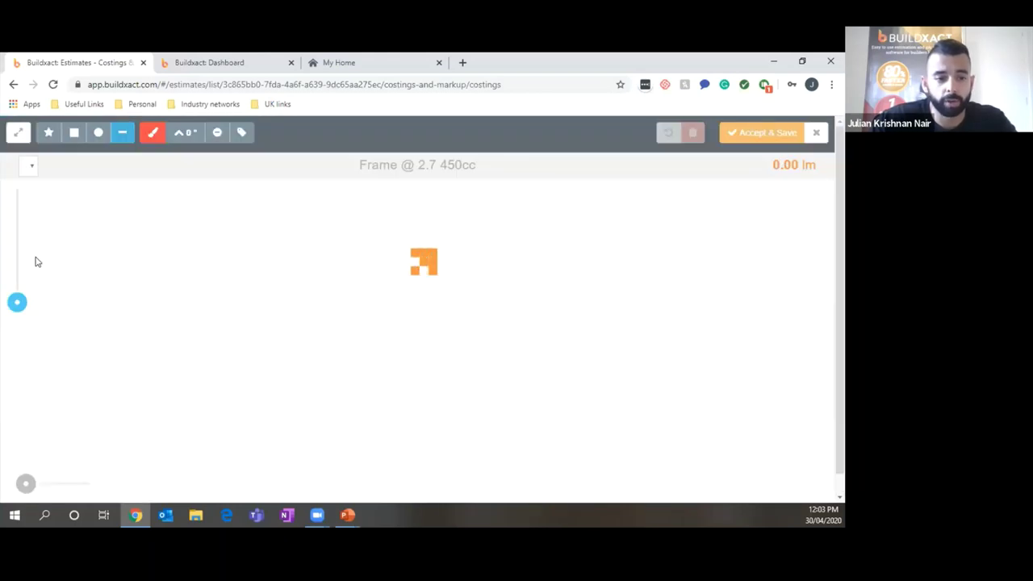
{"action": "left_click_drag", "start_coordinate": [18, 300], "coordinate": [17, 274]}
{"action": "scroll", "coordinate": [249, 300], "scroll_direction": "up", "scroll_amount": 4}
{"action": "scroll", "coordinate": [249, 300], "scroll_direction": "left", "scroll_amount": 2}
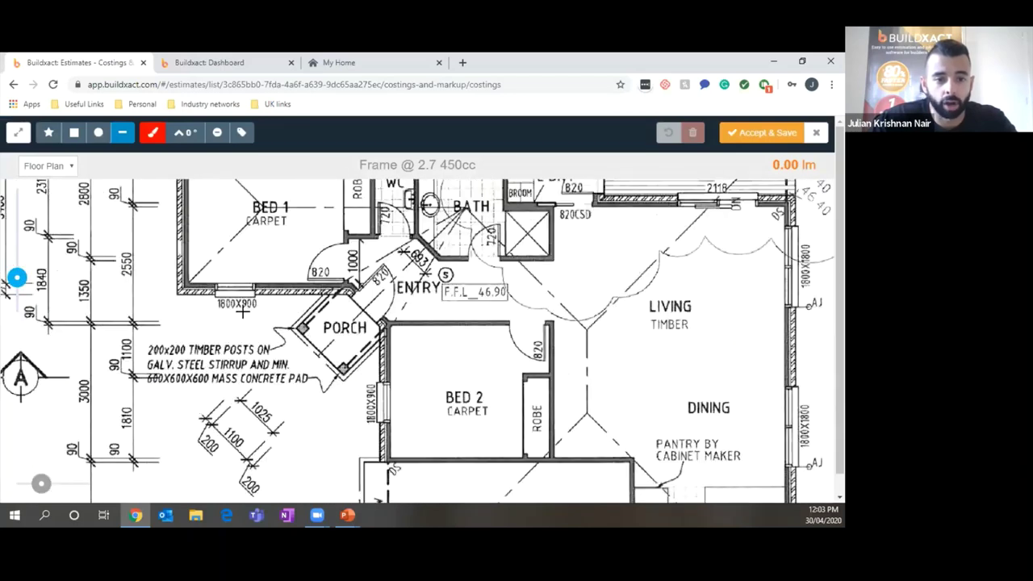
{"action": "scroll", "coordinate": [242, 277], "scroll_direction": "up", "scroll_amount": 1}
{"action": "scroll", "coordinate": [242, 276], "scroll_direction": "left", "scroll_amount": 1}
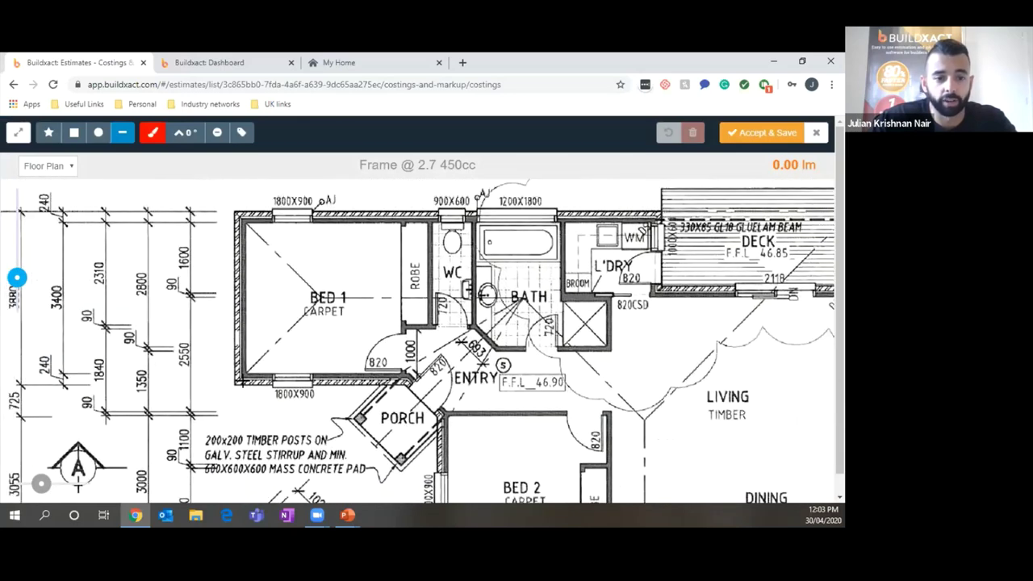
{"action": "left_click", "coordinate": [242, 378]}
{"action": "left_click", "coordinate": [407, 377]}
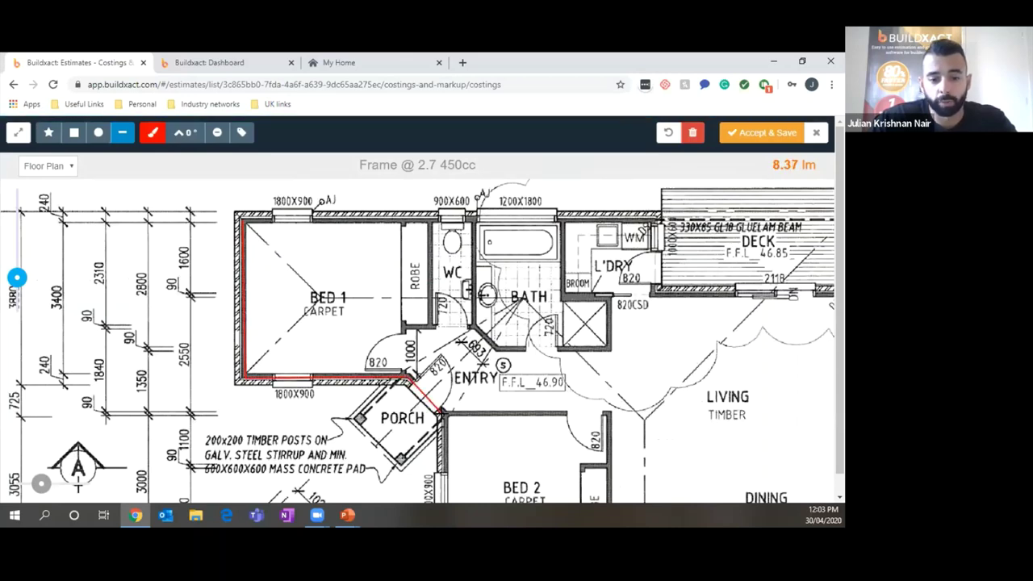
{"action": "left_click", "coordinate": [440, 412]}
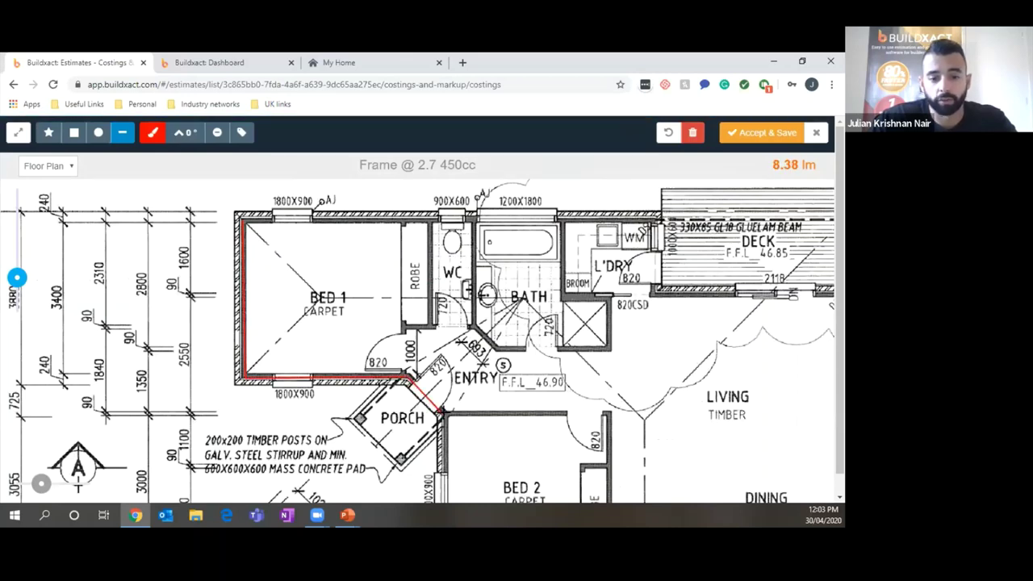
Add linear measurements along Bed 2's hallway wall and Bed 1's window wall beside the robe, and save the take-off
{"action": "left_click", "coordinate": [611, 414]}
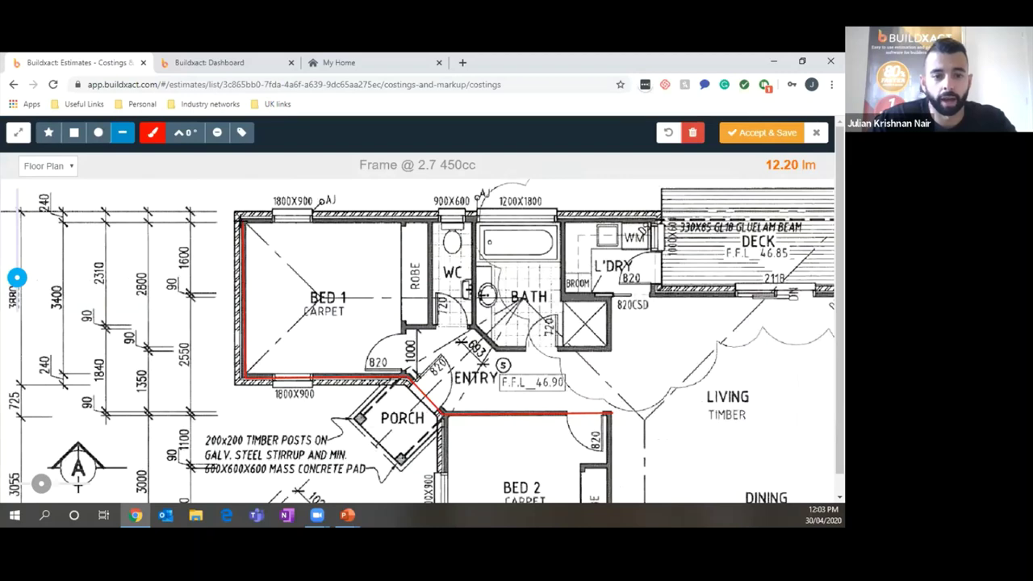
{"action": "left_click", "coordinate": [243, 218]}
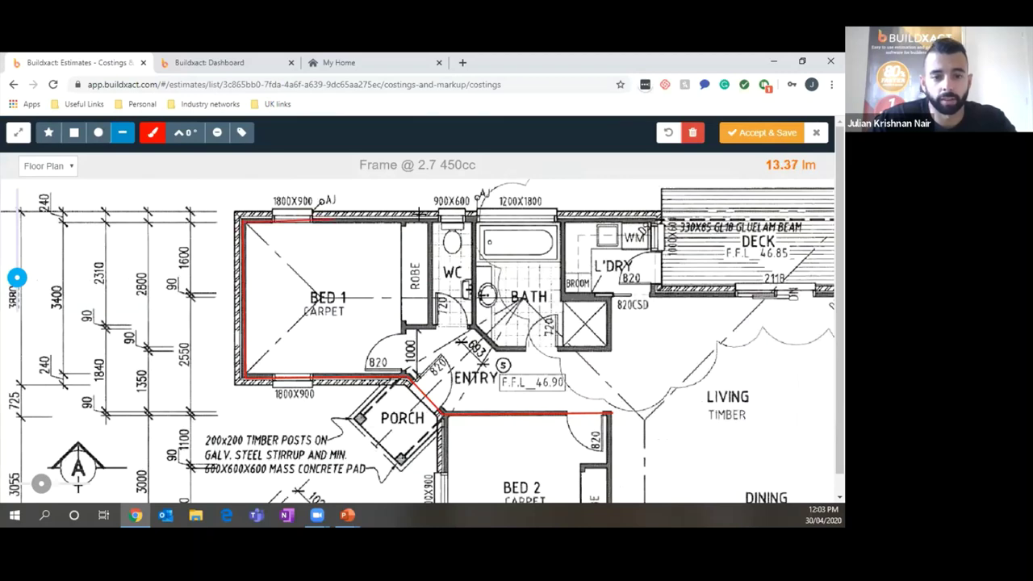
{"action": "left_click", "coordinate": [736, 133]}
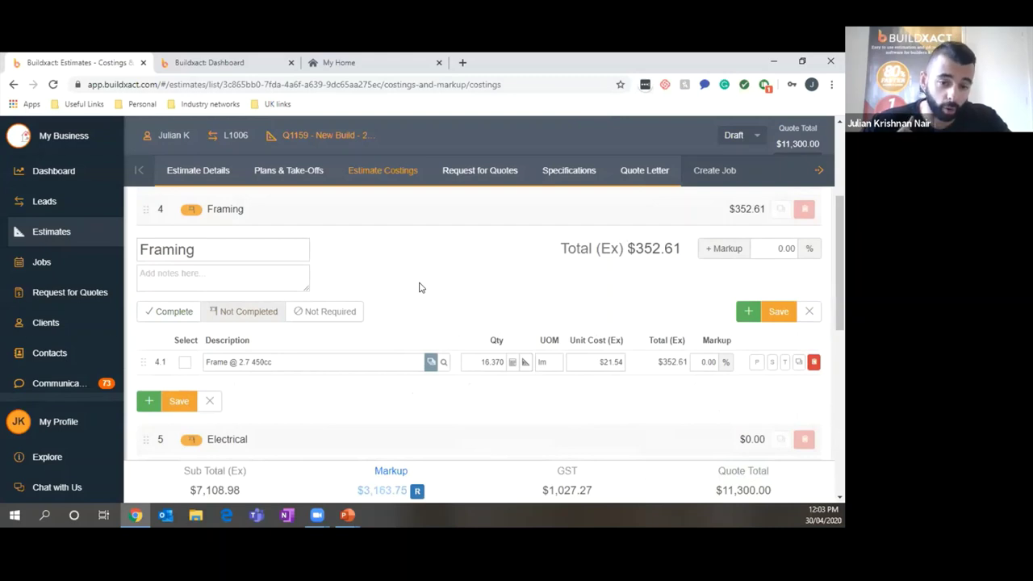
Save the Framing category's costings and open the estimate's Quote Letter
{"action": "left_click", "coordinate": [640, 171]}
{"action": "left_click", "coordinate": [551, 347]}
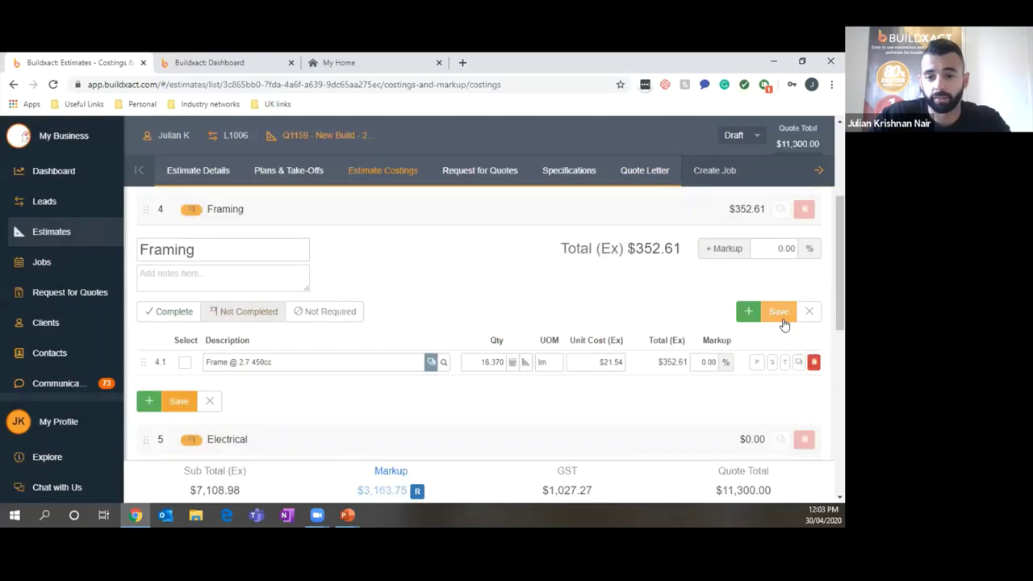
{"action": "left_click", "coordinate": [780, 311]}
{"action": "left_click", "coordinate": [648, 171]}
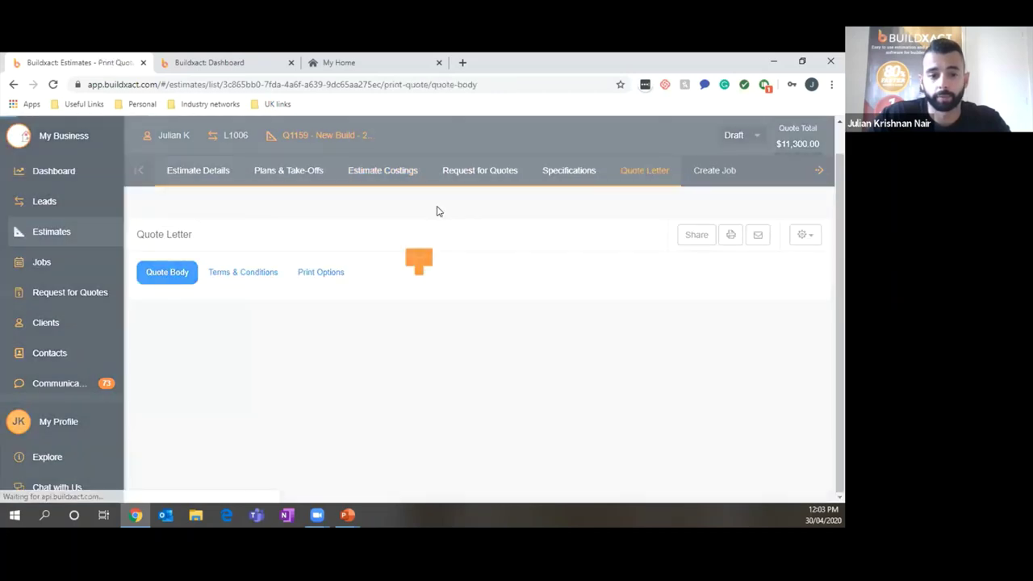
Generate the customer quote in PDF format and open it for viewing
{"action": "left_click", "coordinate": [730, 208]}
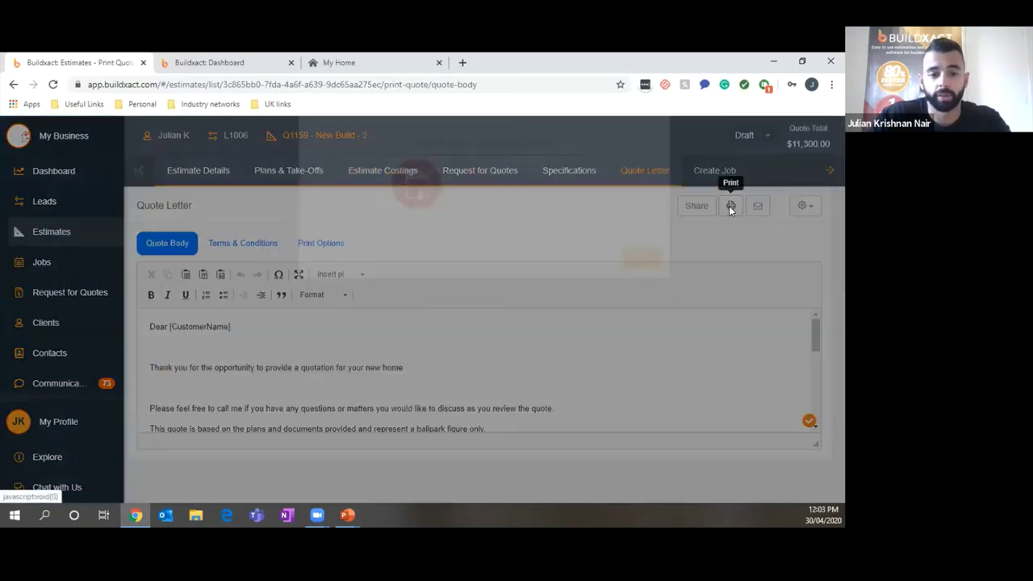
{"action": "left_click", "coordinate": [417, 234]}
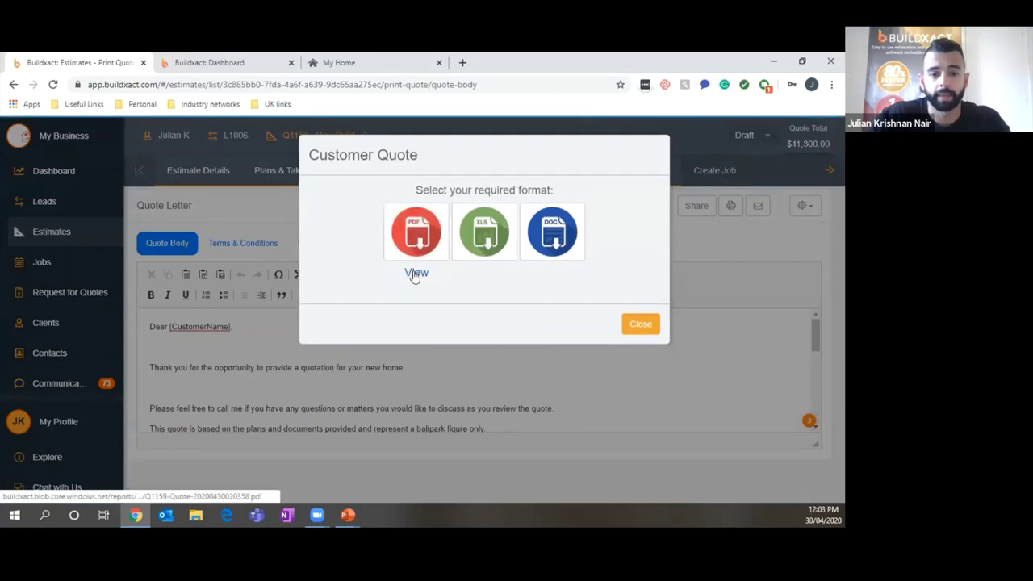
{"action": "left_click", "coordinate": [415, 274]}
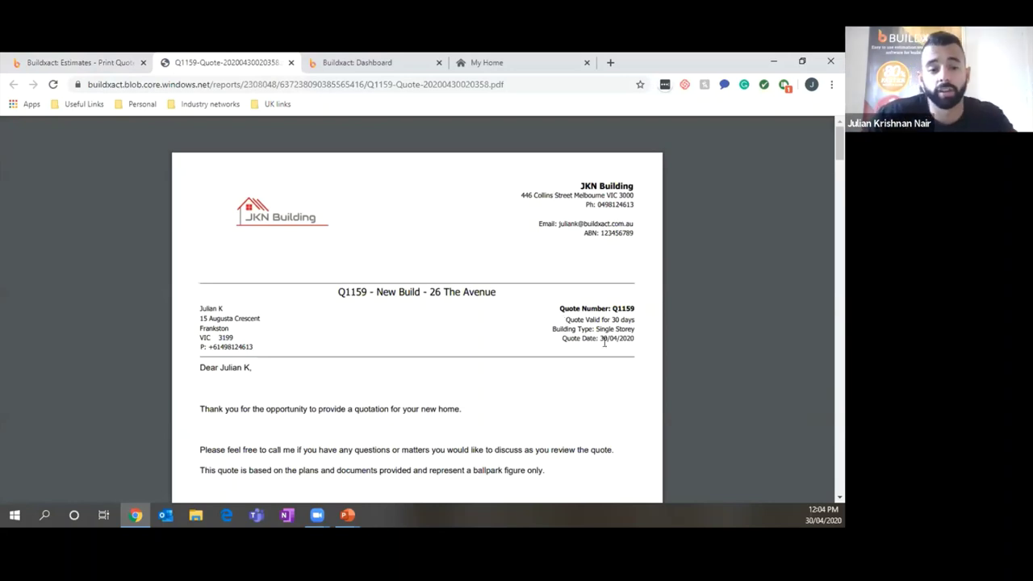
Review the quote PDF from the cover letter through the specifications, inclusions and itemised costs to the terms and quote total
{"action": "scroll", "coordinate": [641, 351], "scroll_direction": "down", "scroll_amount": 10}
{"action": "scroll", "coordinate": [643, 345], "scroll_direction": "down", "scroll_amount": 2}
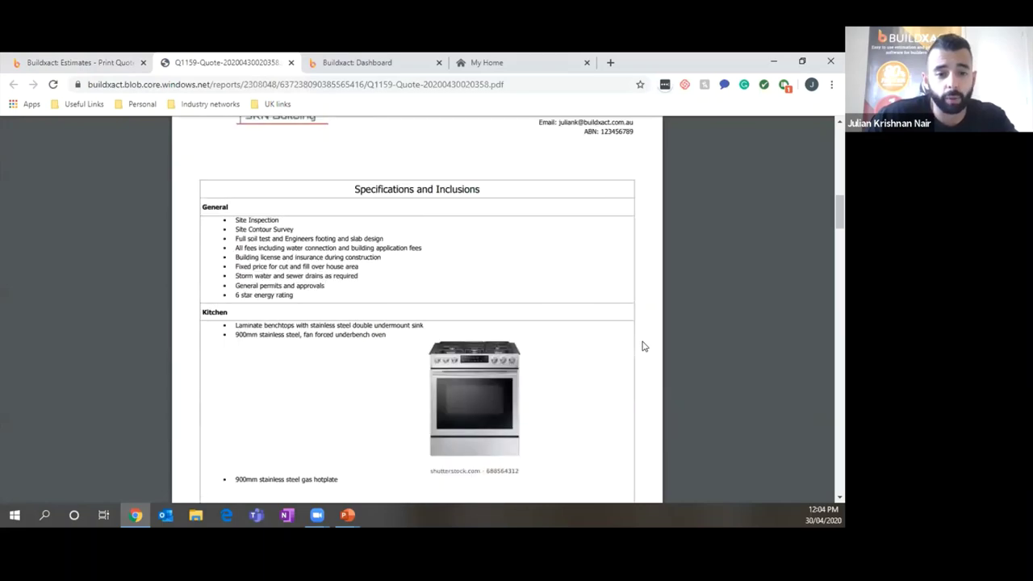
{"action": "scroll", "coordinate": [644, 346], "scroll_direction": "down", "scroll_amount": 2}
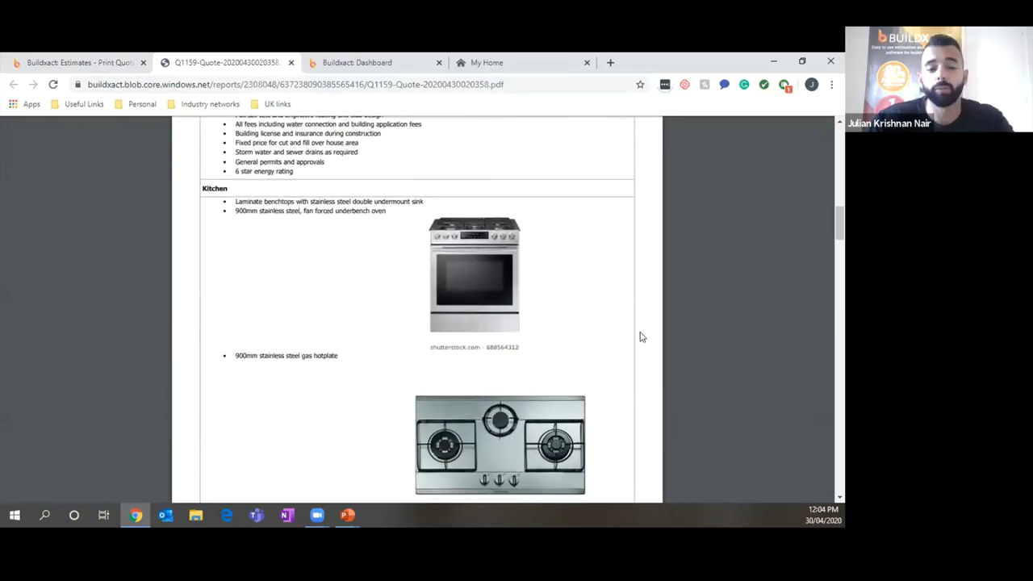
{"action": "scroll", "coordinate": [641, 336], "scroll_direction": "down", "scroll_amount": 4}
{"action": "scroll", "coordinate": [654, 325], "scroll_direction": "down", "scroll_amount": 15}
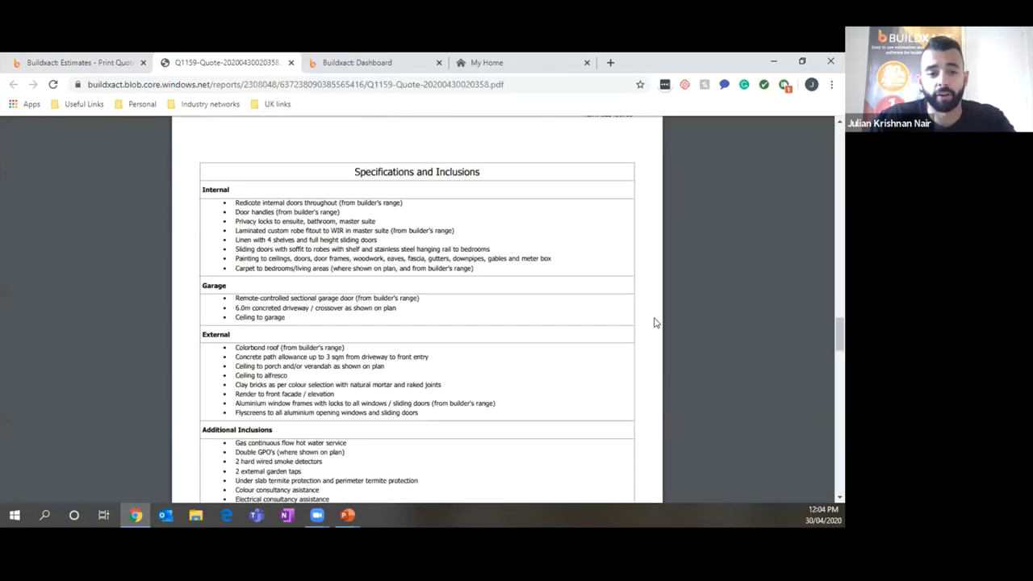
{"action": "scroll", "coordinate": [655, 323], "scroll_direction": "down", "scroll_amount": 5}
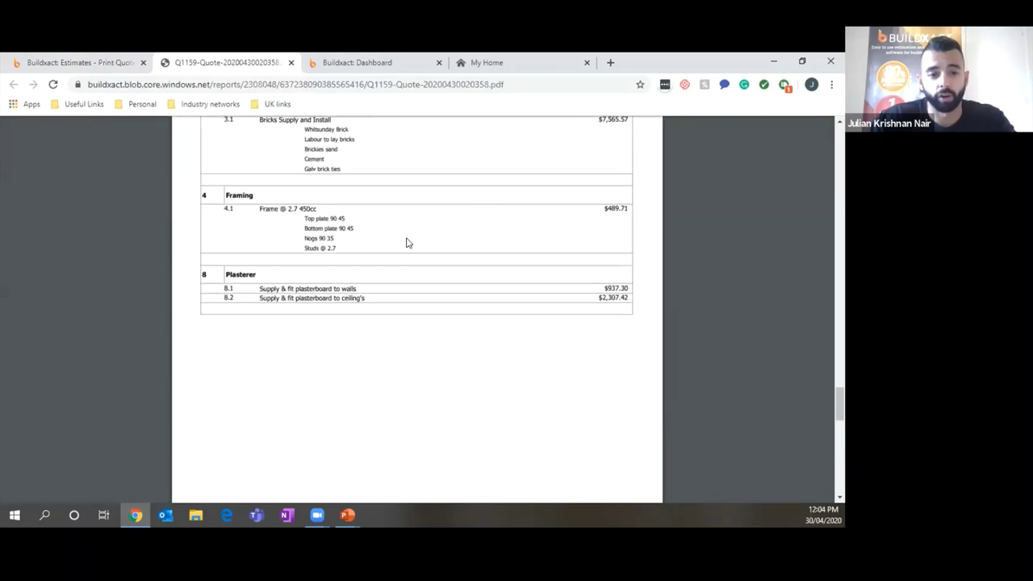
{"action": "scroll", "coordinate": [444, 334], "scroll_direction": "down", "scroll_amount": 6}
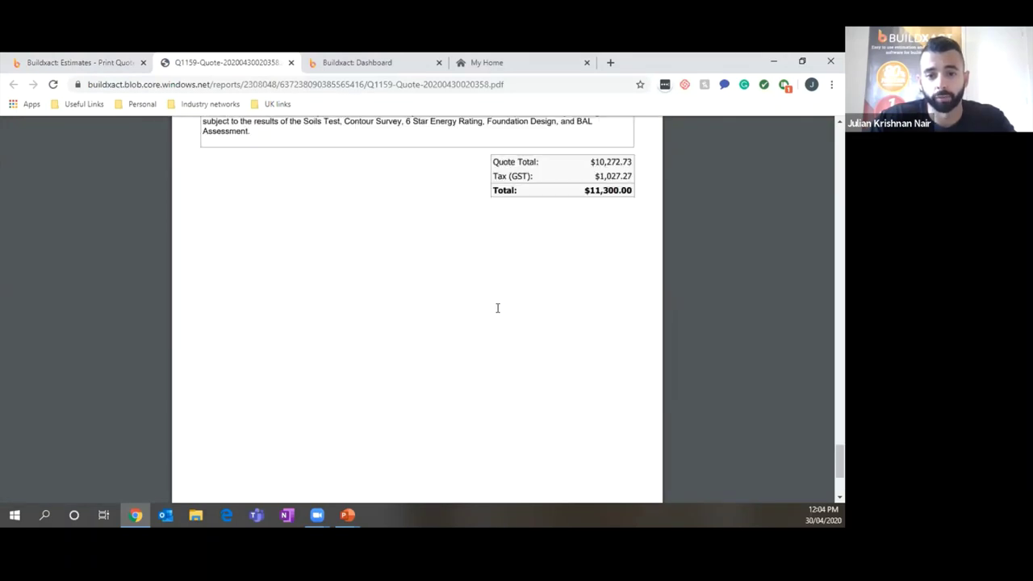
{"action": "scroll", "coordinate": [496, 307], "scroll_direction": "up", "scroll_amount": 1}
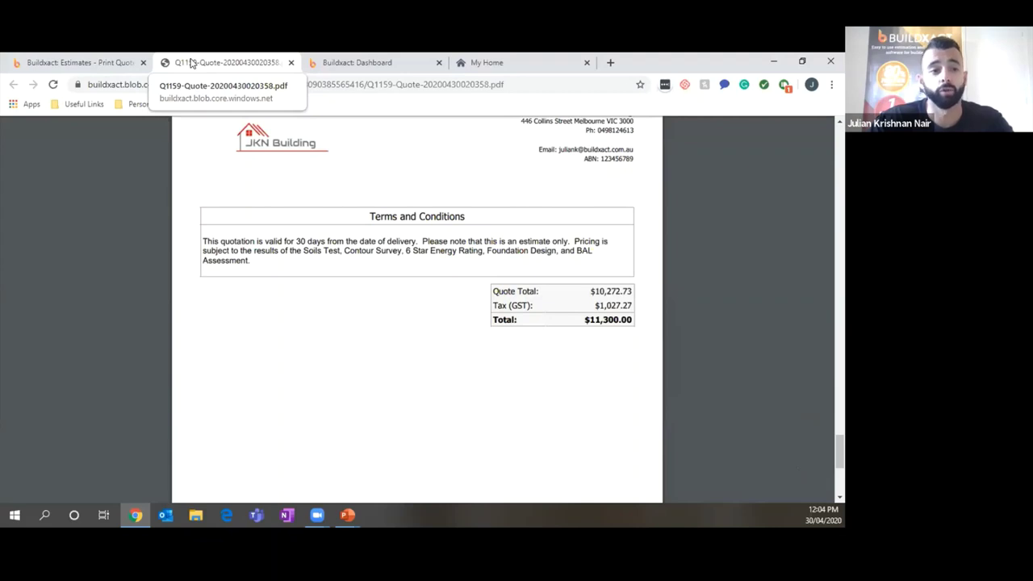
Return to the estimate, close the Customer Quote dialog, and open the details of the new build lead at the Quoting stage
{"action": "left_click", "coordinate": [89, 58]}
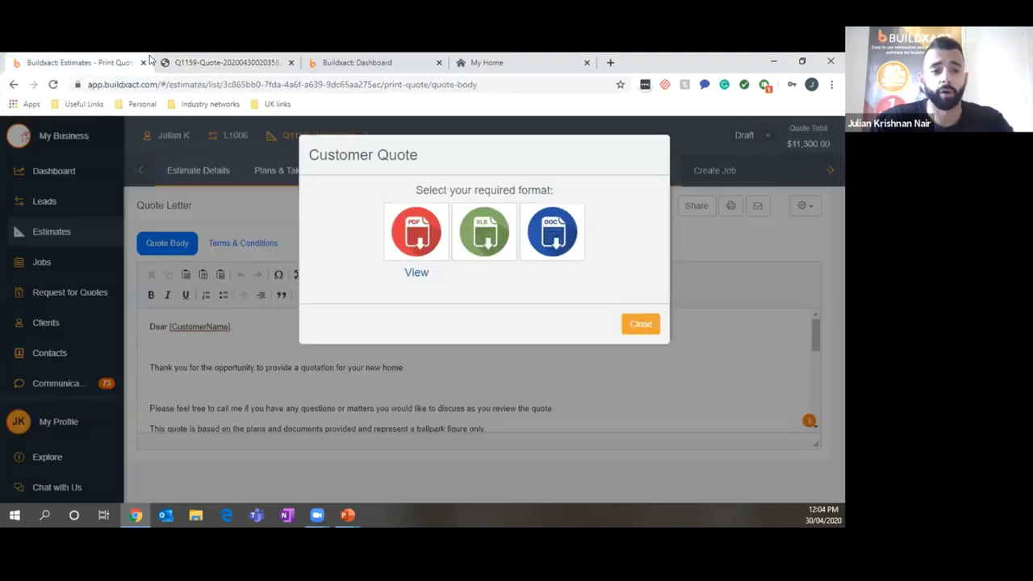
{"action": "left_click", "coordinate": [635, 323]}
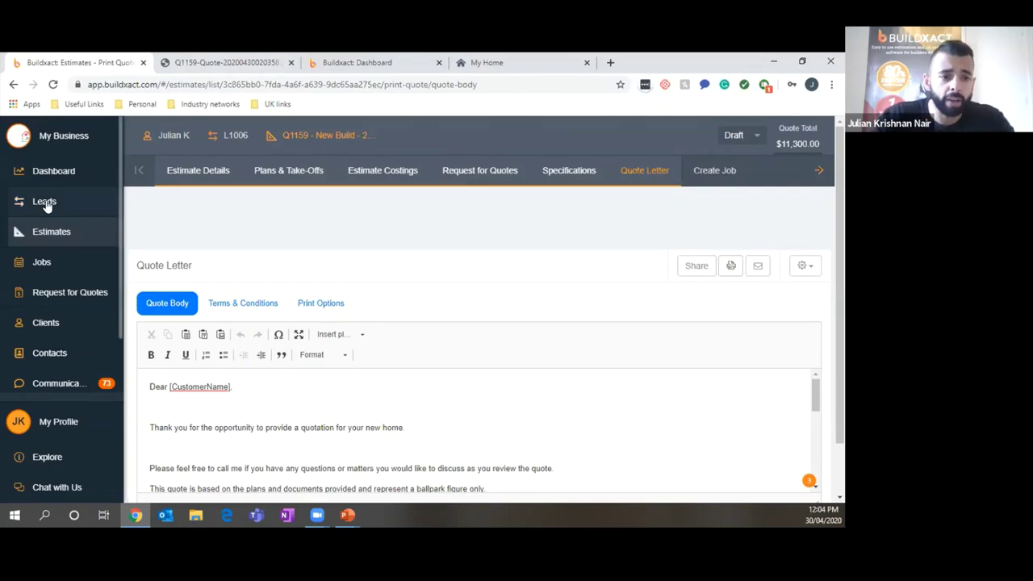
{"action": "left_click", "coordinate": [77, 201]}
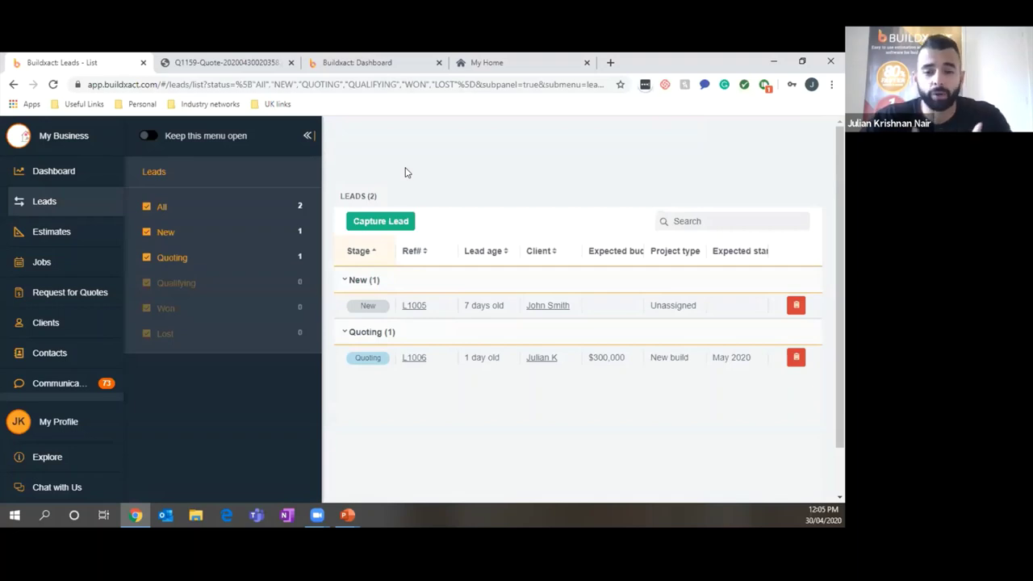
{"action": "left_click", "coordinate": [413, 360]}
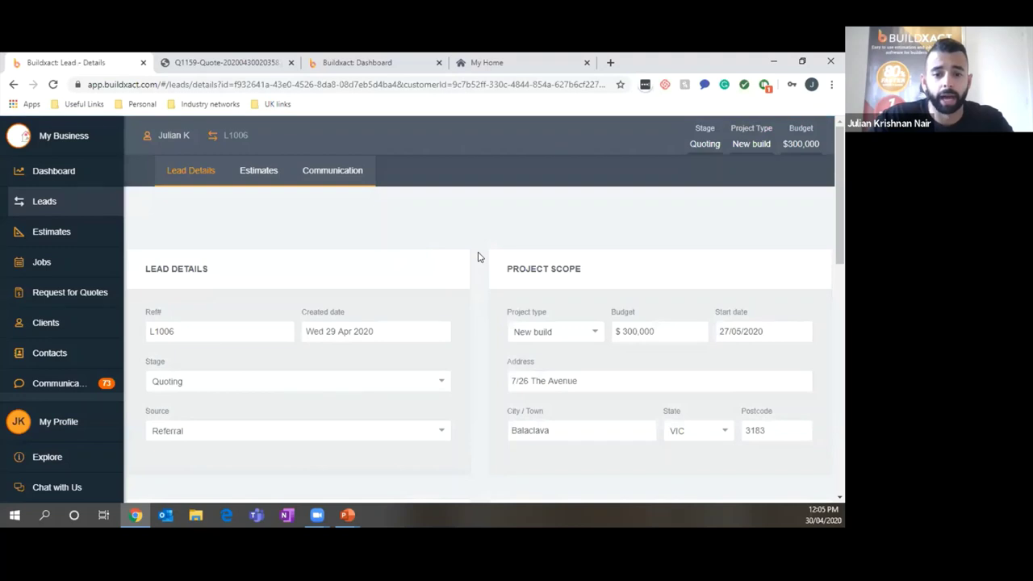
Examine the lead's available stage options, client details and notes area without changing the stage
{"action": "left_click", "coordinate": [217, 318]}
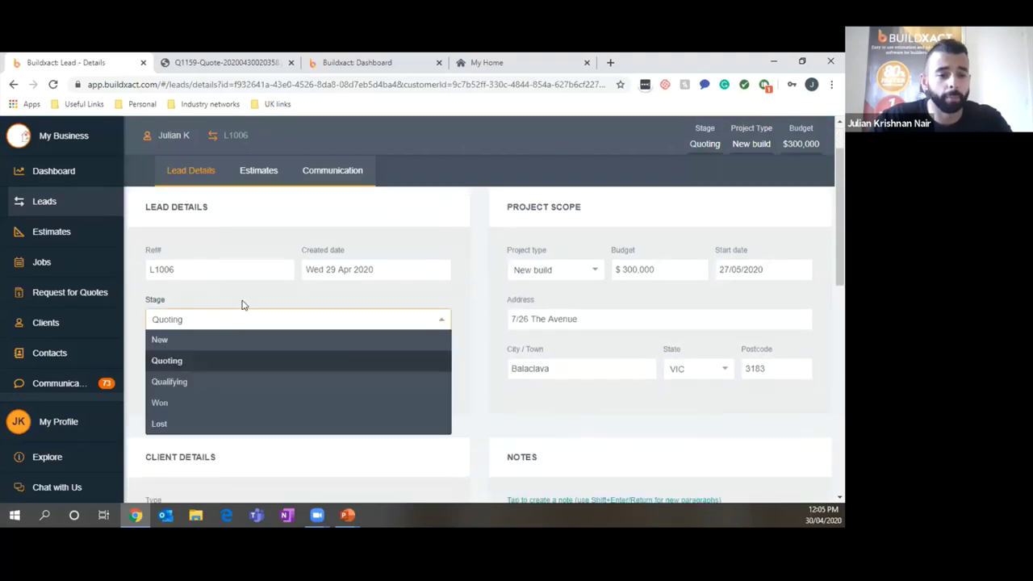
{"action": "left_click", "coordinate": [465, 299]}
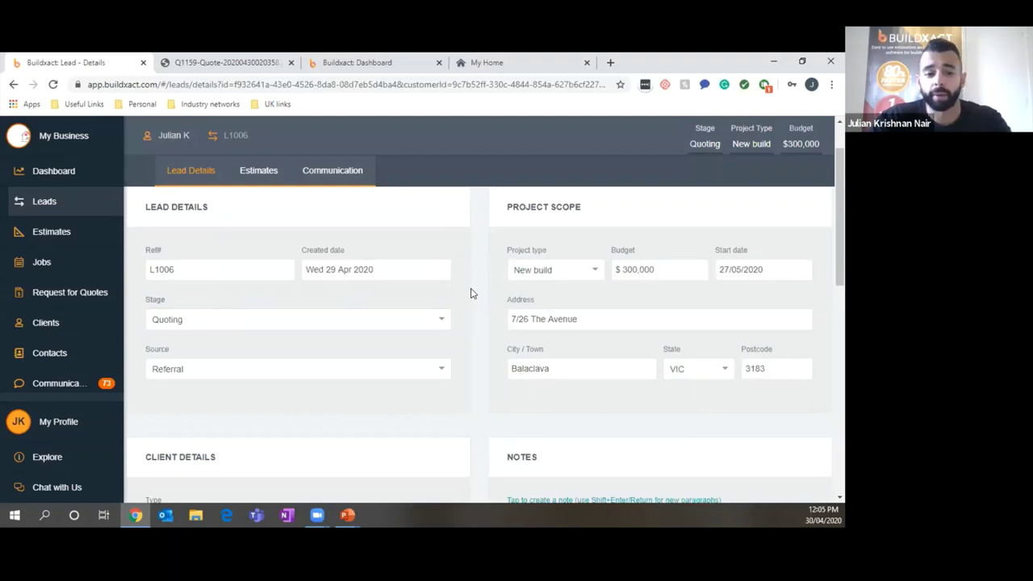
{"action": "scroll", "coordinate": [473, 294], "scroll_direction": "down", "scroll_amount": 3}
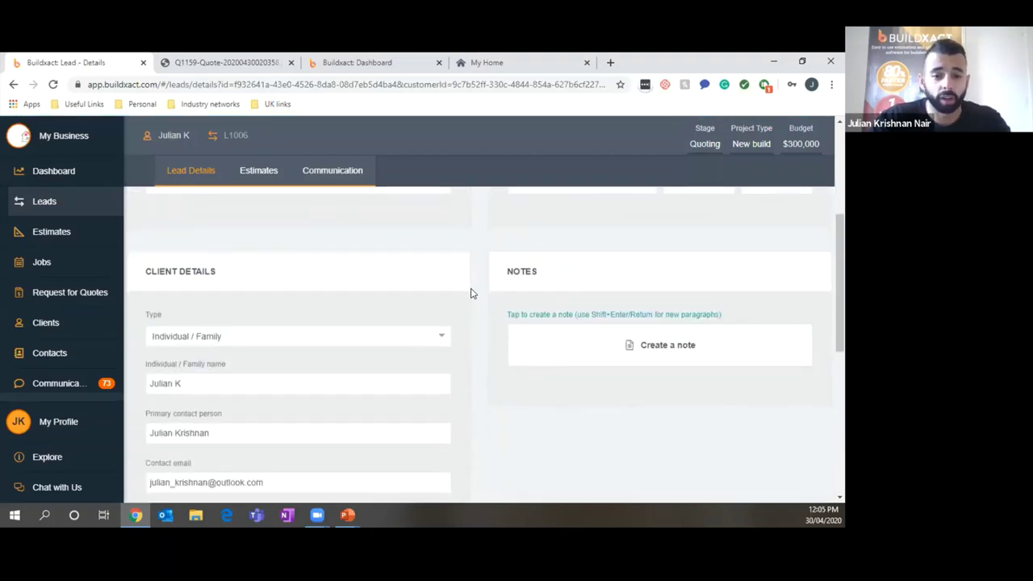
{"action": "scroll", "coordinate": [474, 292], "scroll_direction": "up", "scroll_amount": 2}
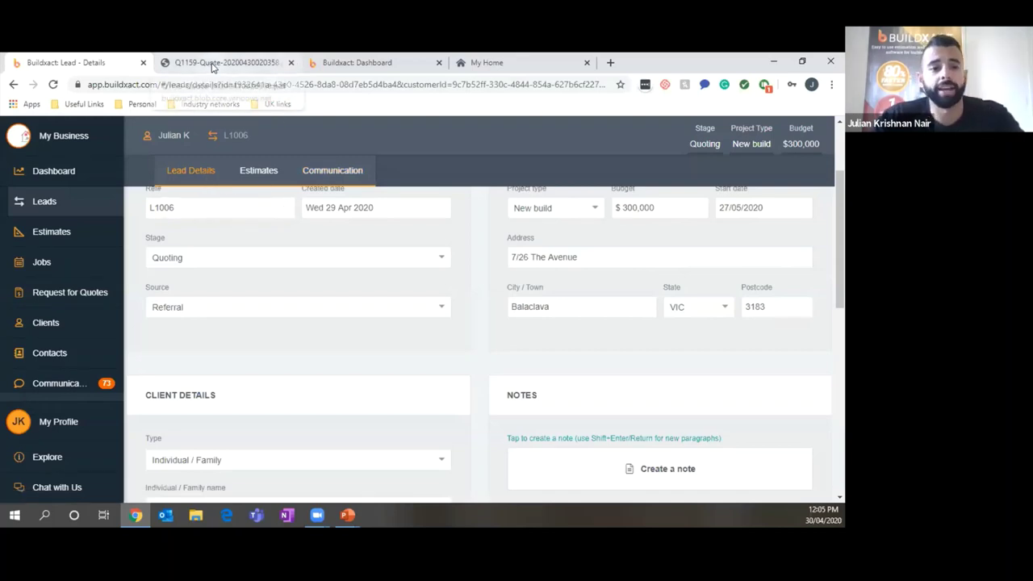
Switch to the My Home customer portal and view the project message about the shared quote
{"action": "left_click_drag", "start_coordinate": [477, 67], "coordinate": [201, 59]}
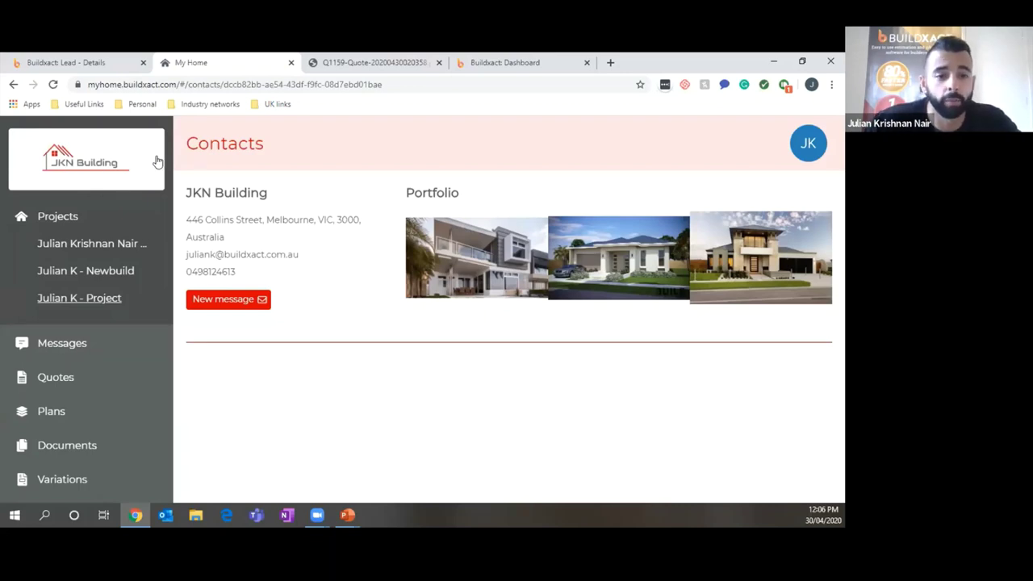
{"action": "left_click", "coordinate": [46, 344]}
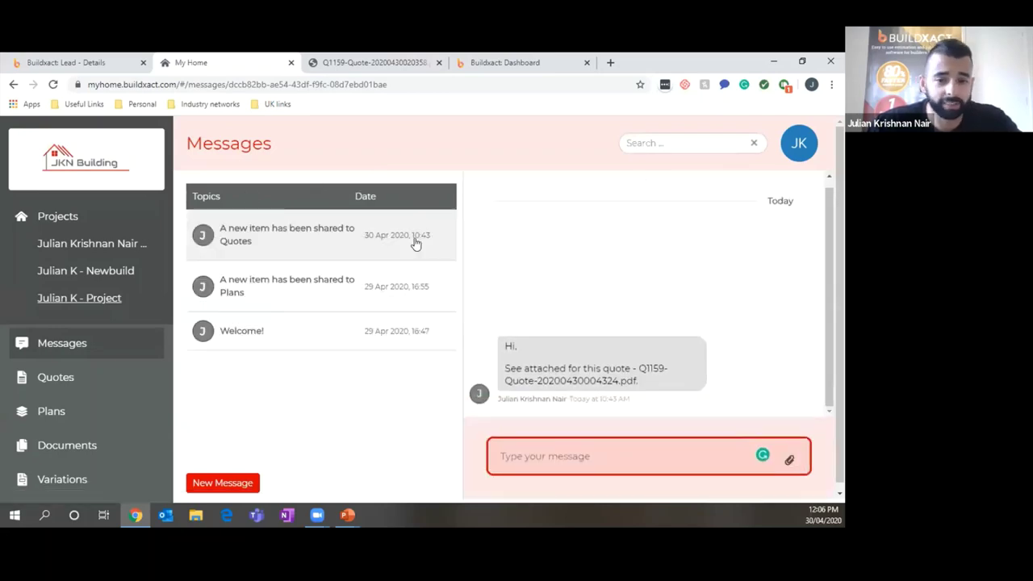
{"action": "left_click", "coordinate": [574, 377]}
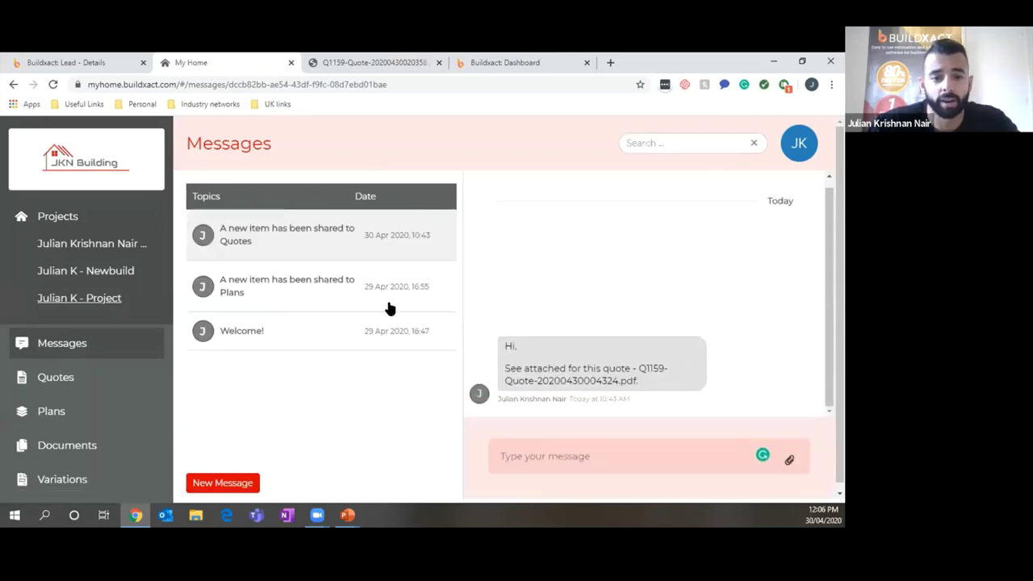
Open the shared quote PDF in the portal's Quotes, read its cover letter, and return to the lead's details in Buildxact
{"action": "left_click", "coordinate": [55, 379]}
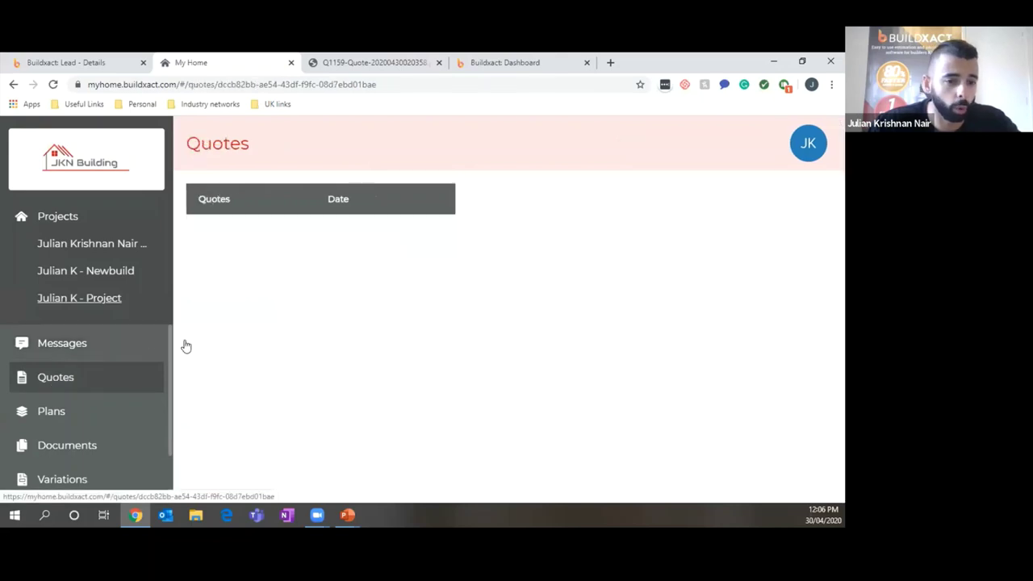
{"action": "left_click", "coordinate": [247, 257]}
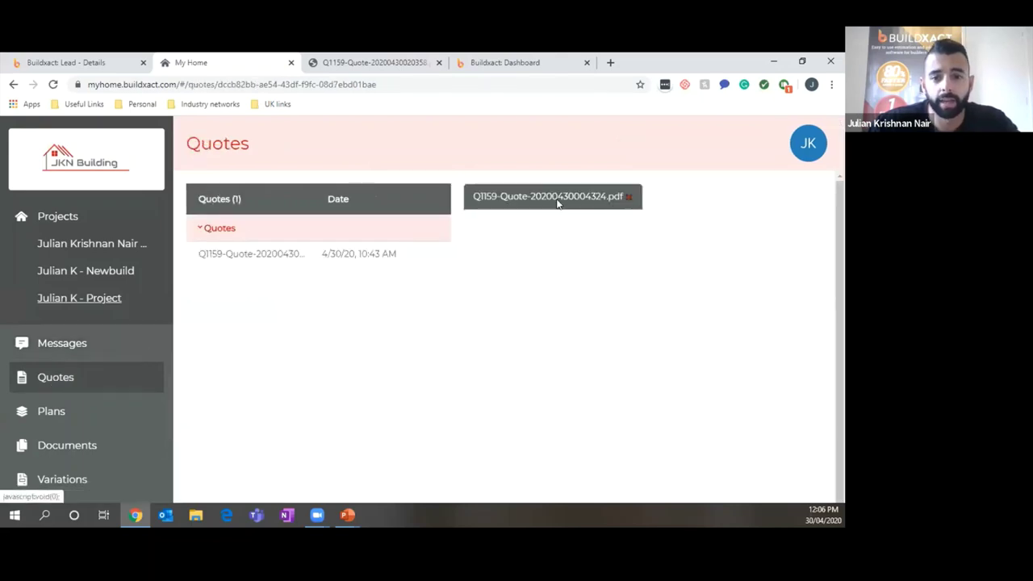
{"action": "scroll", "coordinate": [581, 300], "scroll_direction": "down", "scroll_amount": 3}
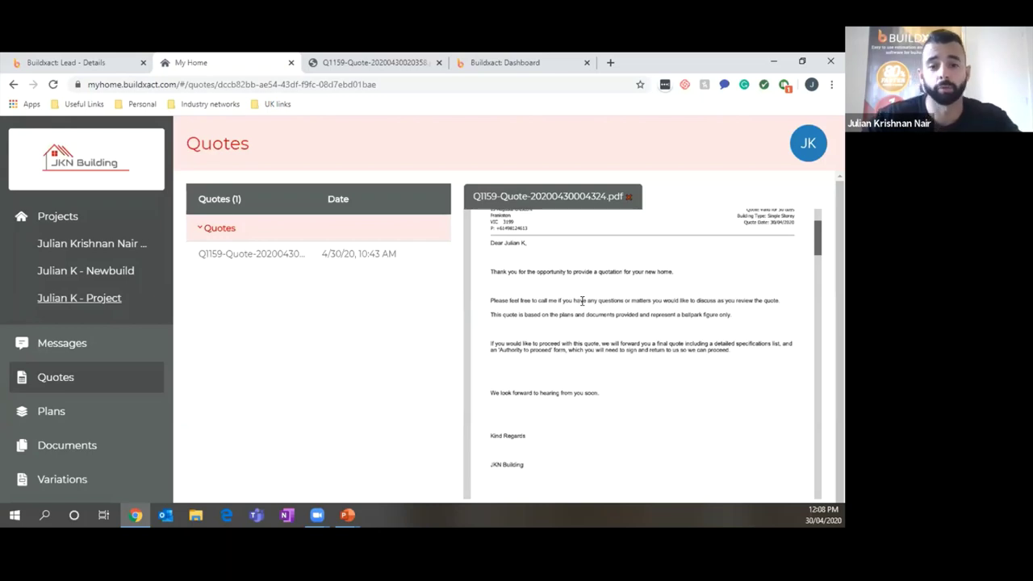
{"action": "left_click", "coordinate": [36, 63]}
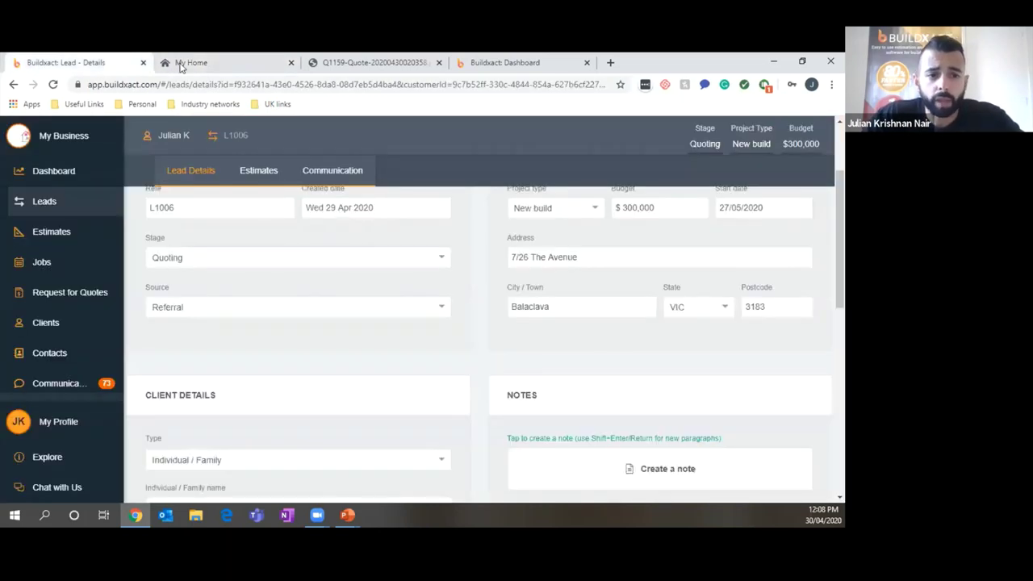